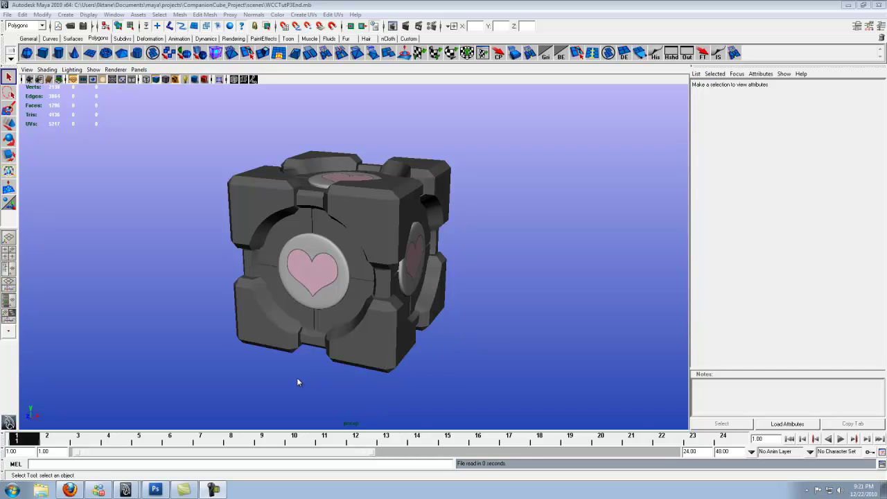
Step: Tumble the perspective view slightly around the companion cube and open the Hypershade
{"action": "left_click_drag", "start_coordinate": [410, 316], "coordinate": [374, 307], "text": "alt"}
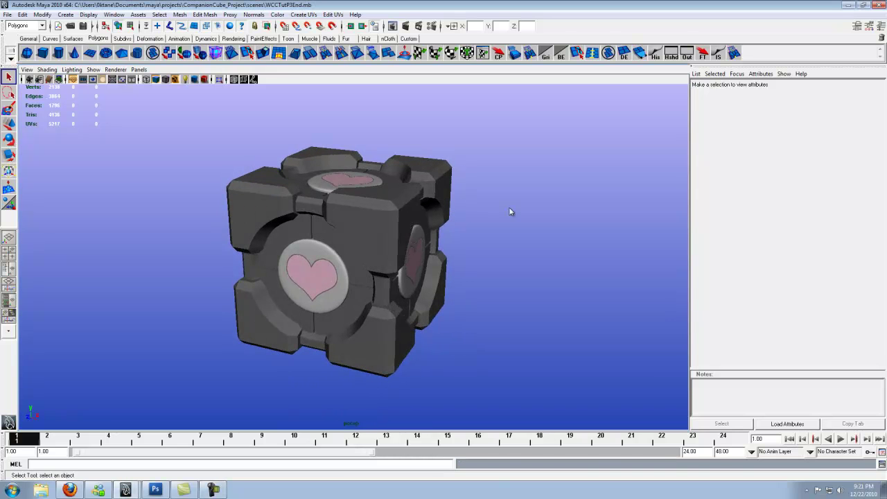
{"action": "left_click", "coordinate": [670, 54]}
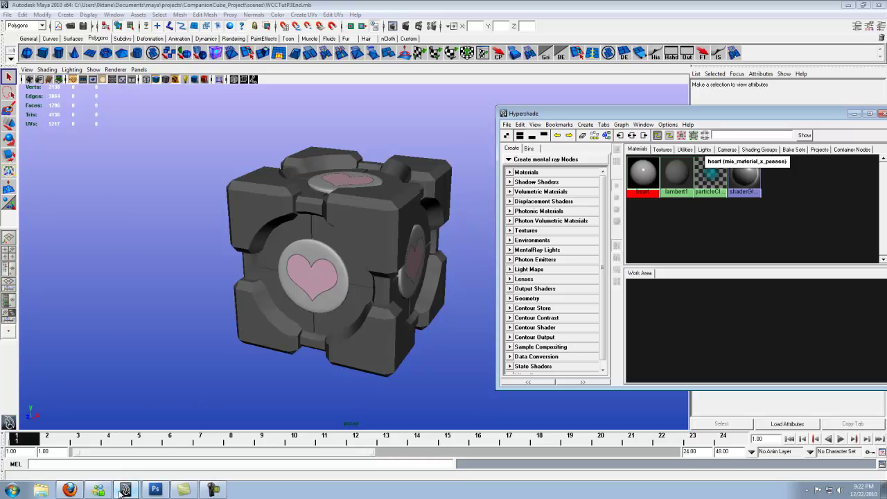
Step: Switch to Firefox and preview the Bing 'weighted companion cube heart' reference thumbnails
{"action": "left_click", "coordinate": [69, 490]}
{"action": "mouse_move", "coordinate": [331, 158]}
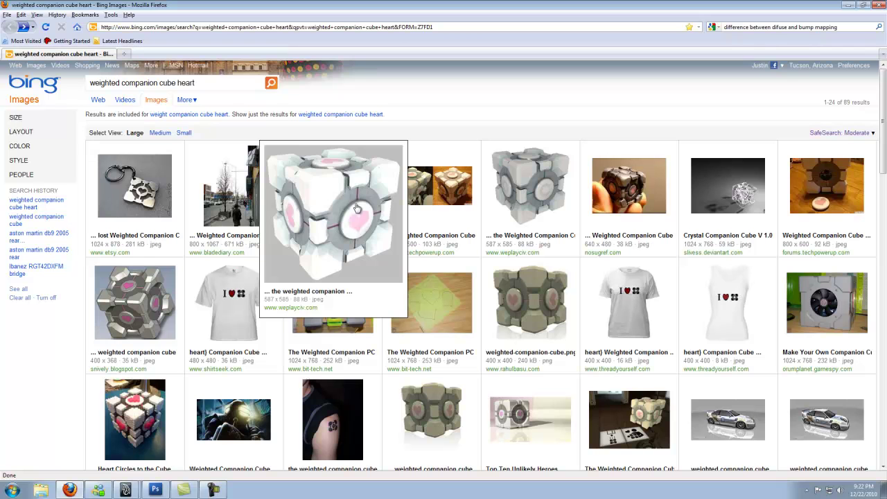
{"action": "mouse_move", "coordinate": [541, 201]}
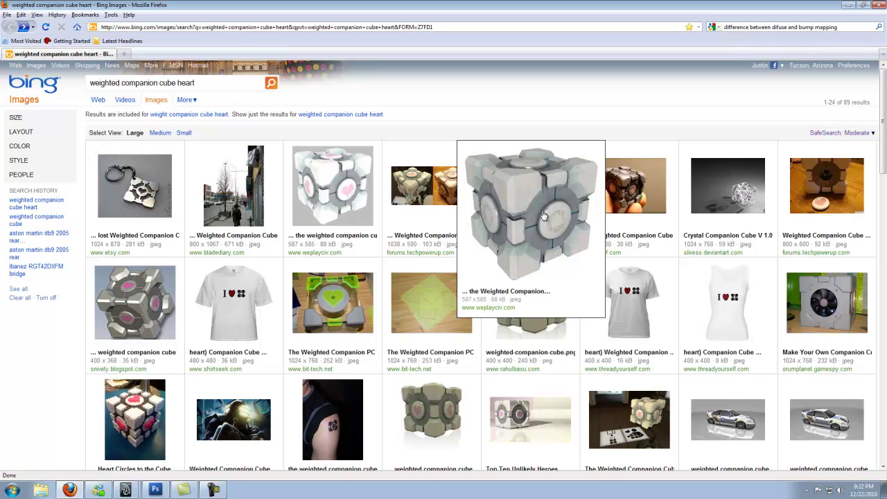
Step: Create a mia_material in the Hypershade and drop it onto the companion cube
{"action": "left_click", "coordinate": [847, 5]}
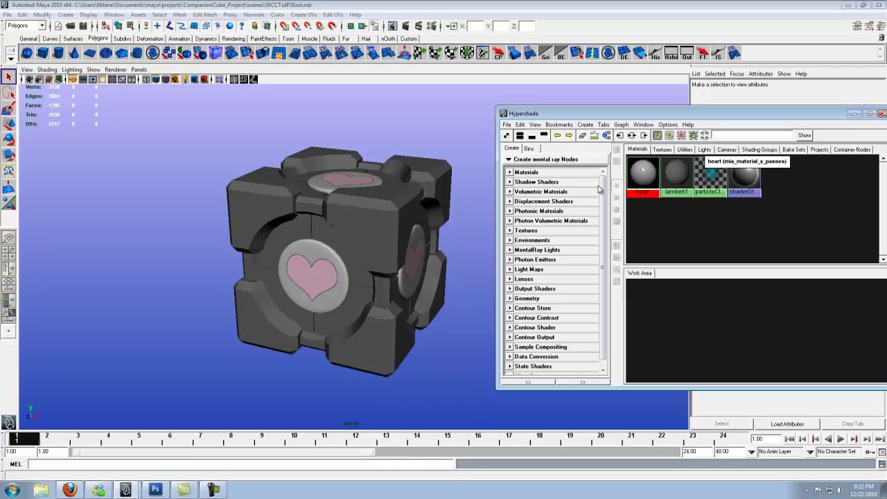
{"action": "left_click", "coordinate": [510, 172]}
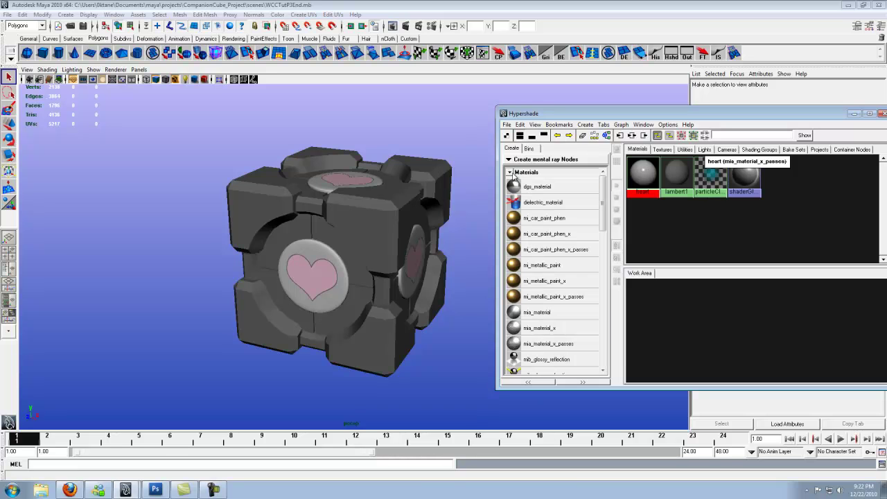
{"action": "left_click", "coordinate": [521, 312]}
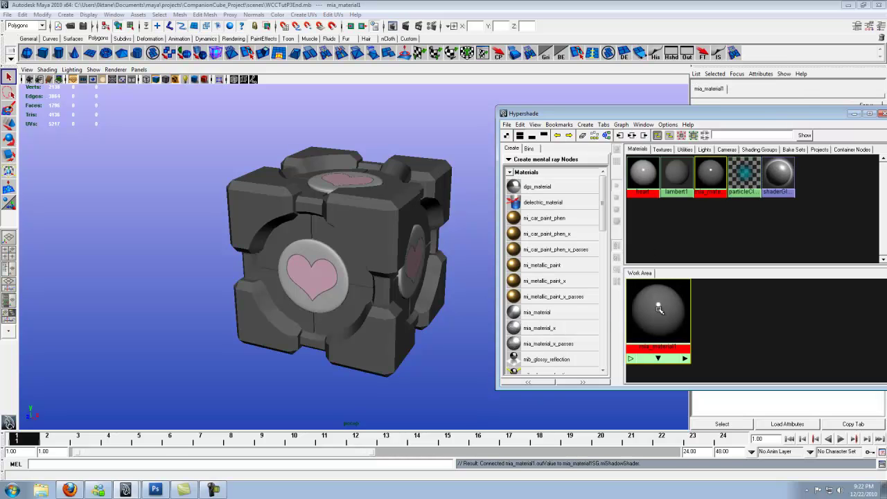
{"action": "middle_click_drag", "start_coordinate": [658, 315], "coordinate": [379, 222]}
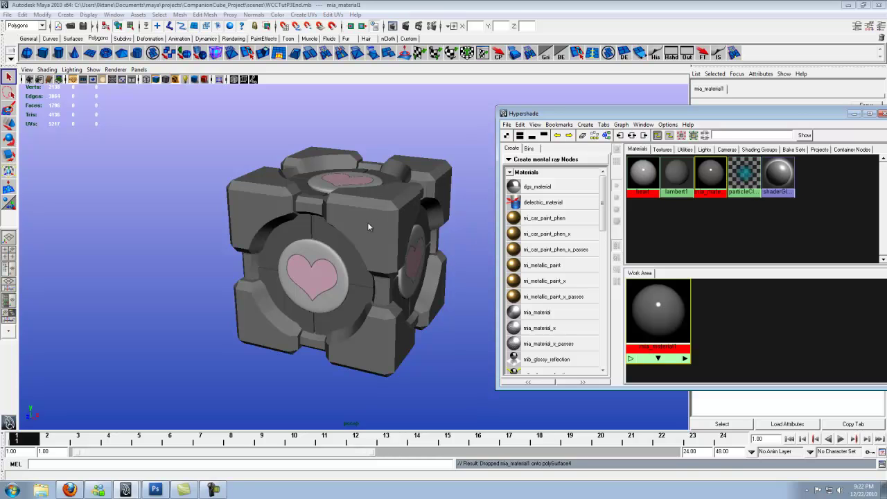
Step: Lighten mia_material1's diffuse colour to pale grey and orbit to a corner showing two hearts
{"action": "left_click", "coordinate": [853, 112]}
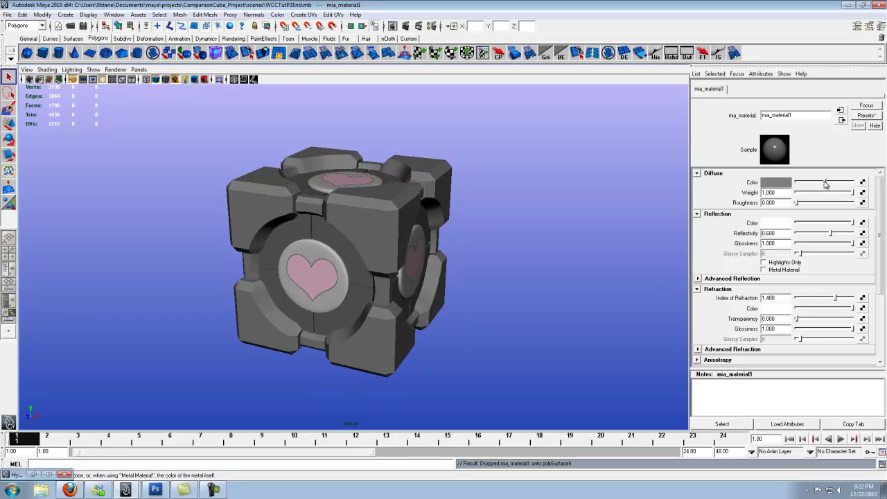
{"action": "left_click_drag", "start_coordinate": [825, 183], "coordinate": [838, 183]}
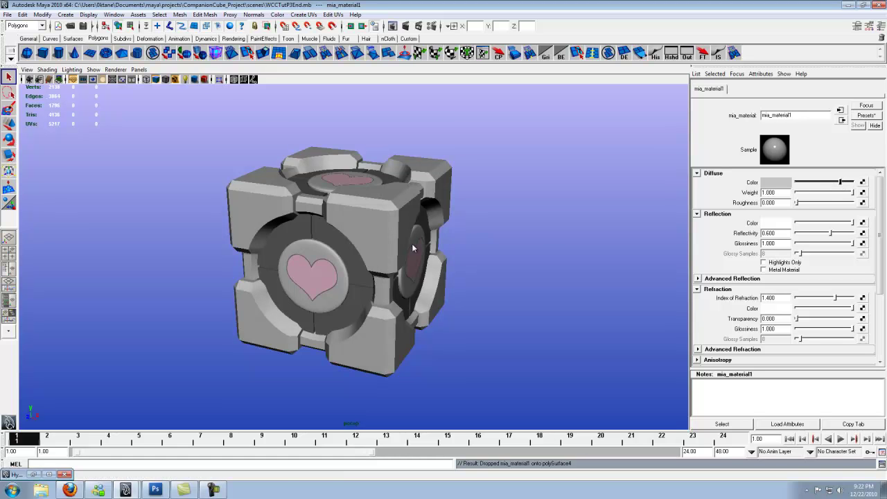
{"action": "left_click_drag", "start_coordinate": [416, 249], "coordinate": [321, 239], "text": "alt"}
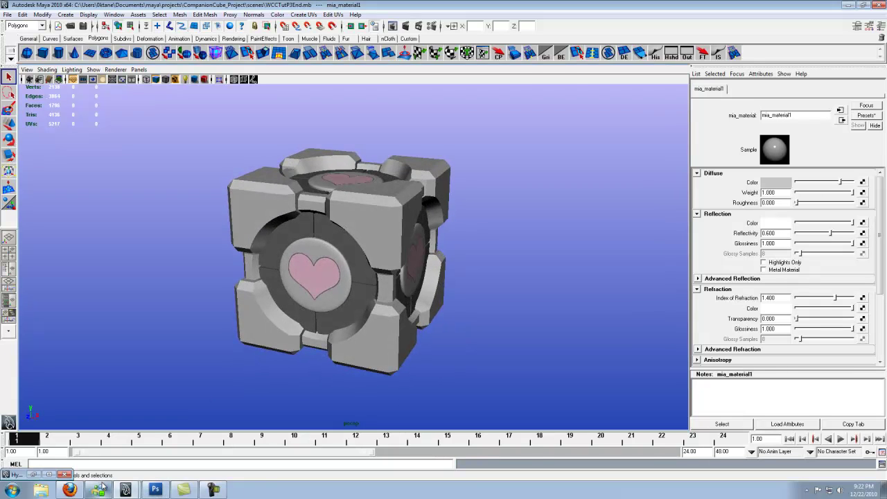
{"action": "left_click", "coordinate": [34, 474]}
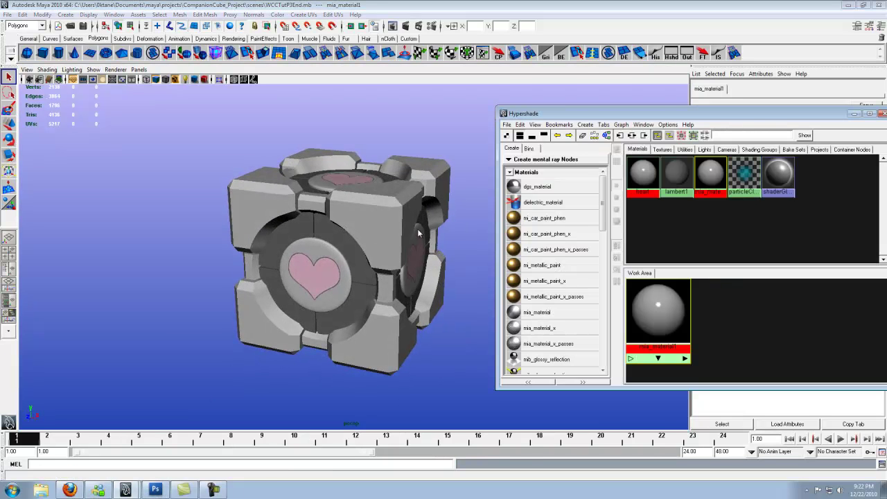
Step: Create a second mia_material, mia_material2, with a dark grey diffuse colour
{"action": "left_click", "coordinate": [582, 136]}
{"action": "left_click", "coordinate": [521, 313]}
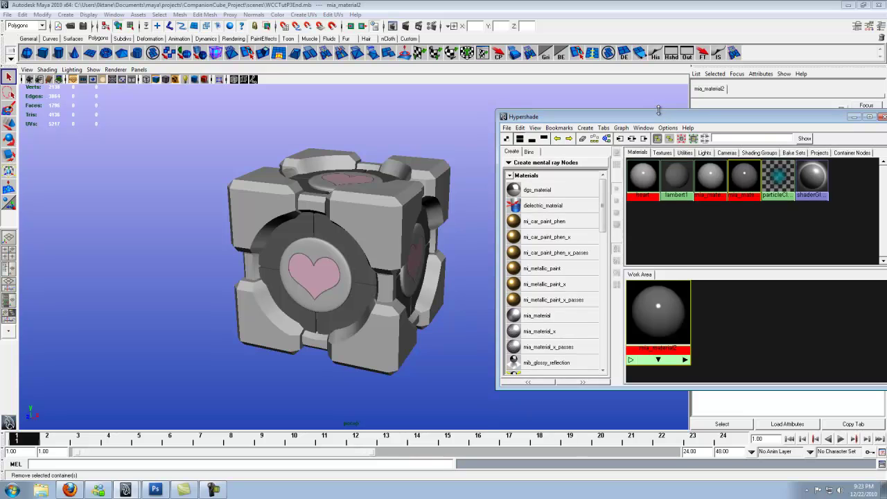
{"action": "left_click_drag", "start_coordinate": [658, 114], "coordinate": [661, 242]}
{"action": "left_click_drag", "start_coordinate": [825, 182], "coordinate": [813, 184]}
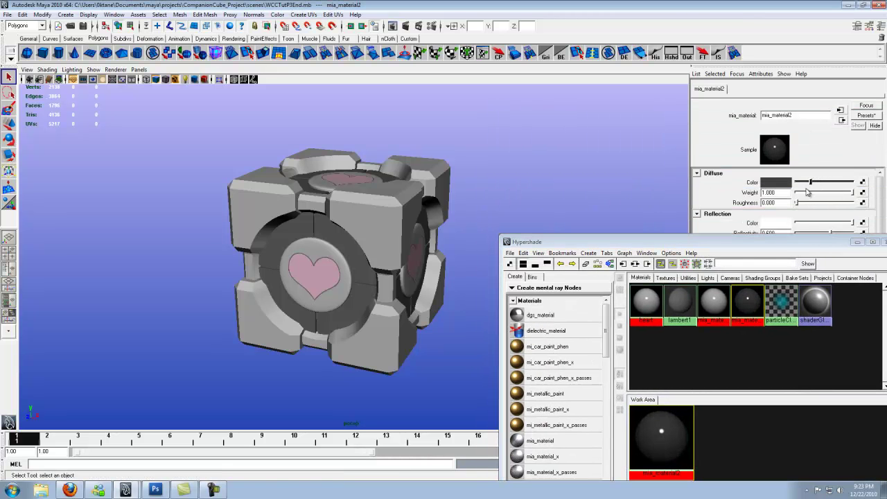
{"action": "left_click", "coordinate": [658, 435]}
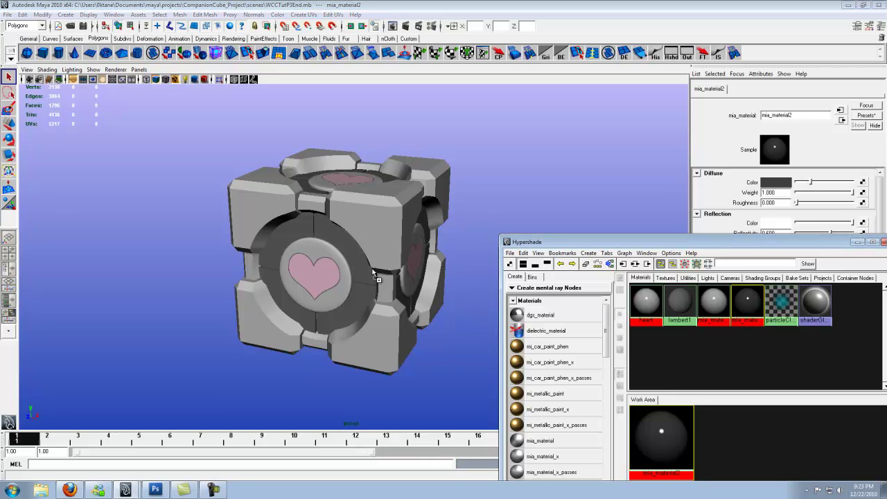
Step: Apply mia_material2 to the ring faces around the heart, undoing the mistaken drops
{"action": "middle_click_drag", "start_coordinate": [374, 273], "coordinate": [357, 275]}
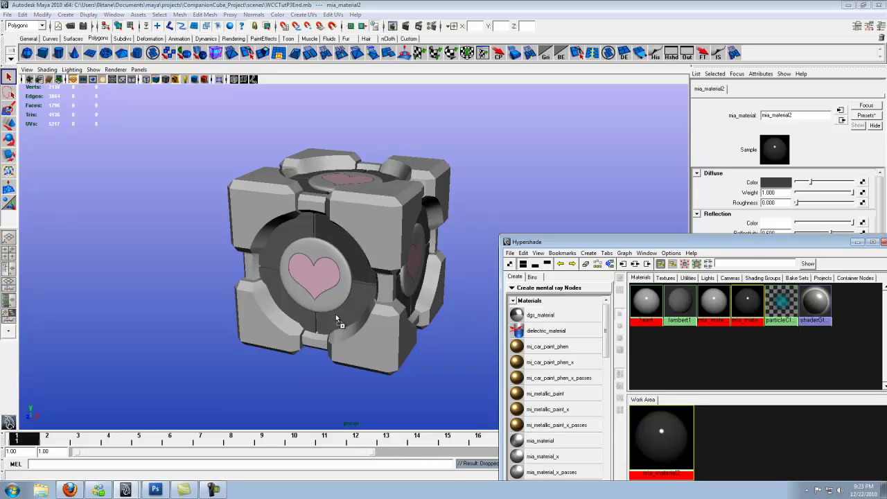
{"action": "middle_click_drag", "start_coordinate": [336, 318], "coordinate": [336, 318]}
{"action": "key", "text": "ctrl+z"}
{"action": "middle_click_drag", "start_coordinate": [348, 312], "coordinate": [349, 312]}
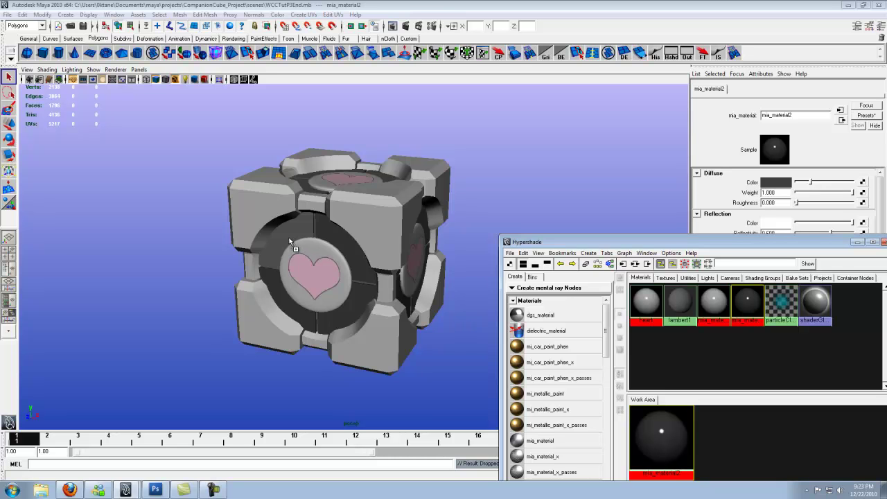
{"action": "key", "text": "ctrl+z"}
{"action": "key", "text": "ctrl+z"}
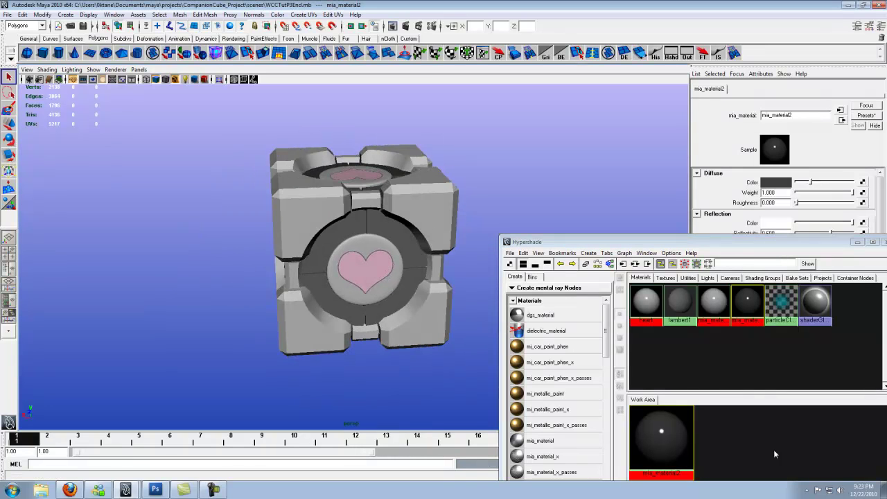
{"action": "mouse_move", "coordinate": [662, 436]}
{"action": "middle_mouse_down"}
{"action": "mouse_move", "coordinate": [547, 333]}
{"action": "mouse_move", "coordinate": [402, 240]}
{"action": "mouse_move", "coordinate": [660, 444]}
{"action": "mouse_move", "coordinate": [384, 309]}
{"action": "mouse_move", "coordinate": [653, 448]}
{"action": "middle_mouse_up"}
{"action": "middle_click_drag", "start_coordinate": [337, 317], "coordinate": [338, 317]}
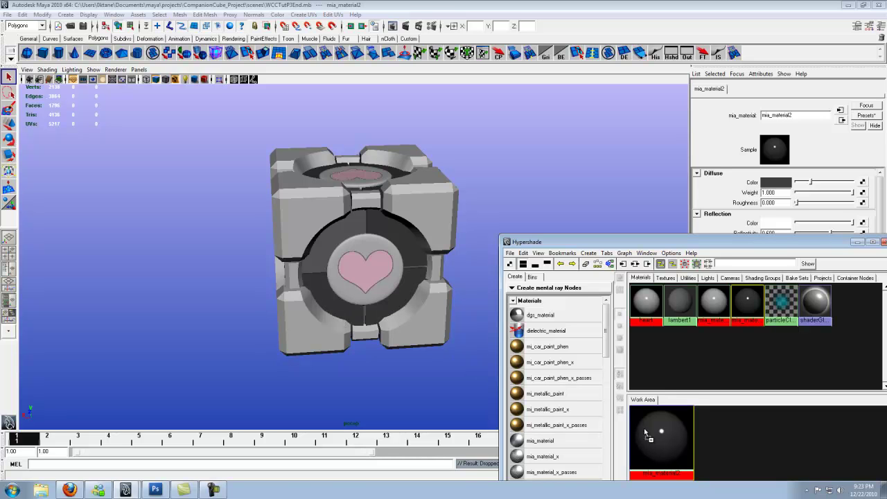
{"action": "middle_click_drag", "start_coordinate": [644, 430], "coordinate": [325, 247]}
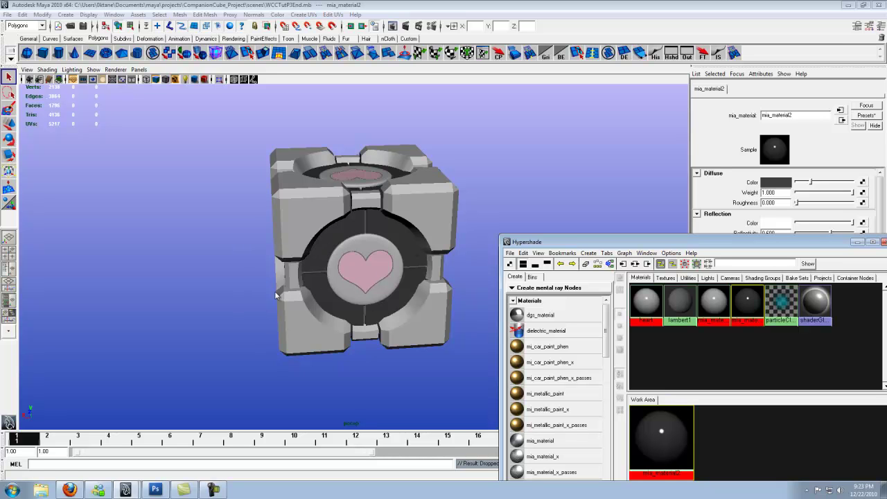
{"action": "left_click_drag", "start_coordinate": [274, 291], "coordinate": [273, 227], "text": "alt"}
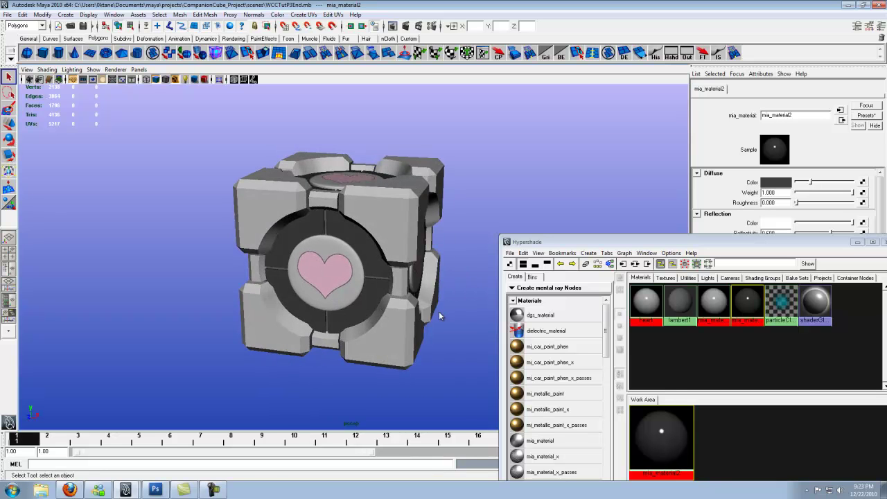
Step: Create mia_material3 and apply it to the heart and thin cross strips
{"action": "left_click", "coordinate": [586, 263]}
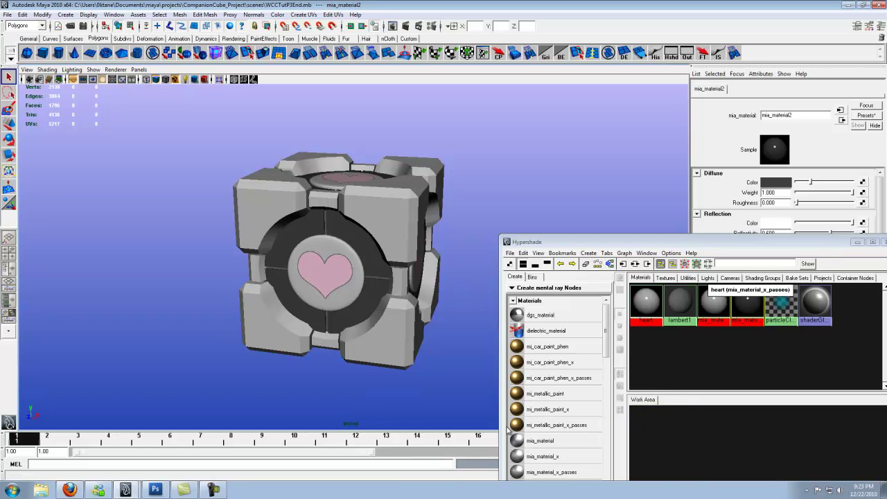
{"action": "left_click", "coordinate": [517, 441]}
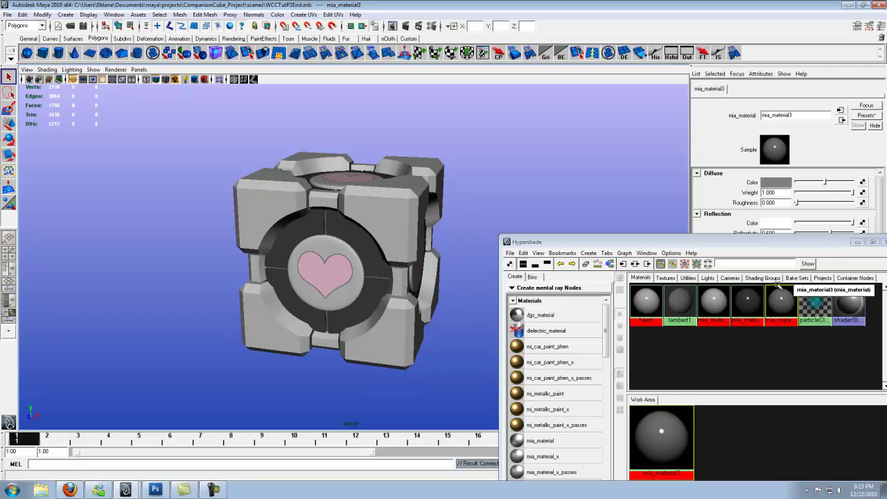
{"action": "scroll", "coordinate": [376, 305], "scroll_direction": "up", "scroll_amount": 10}
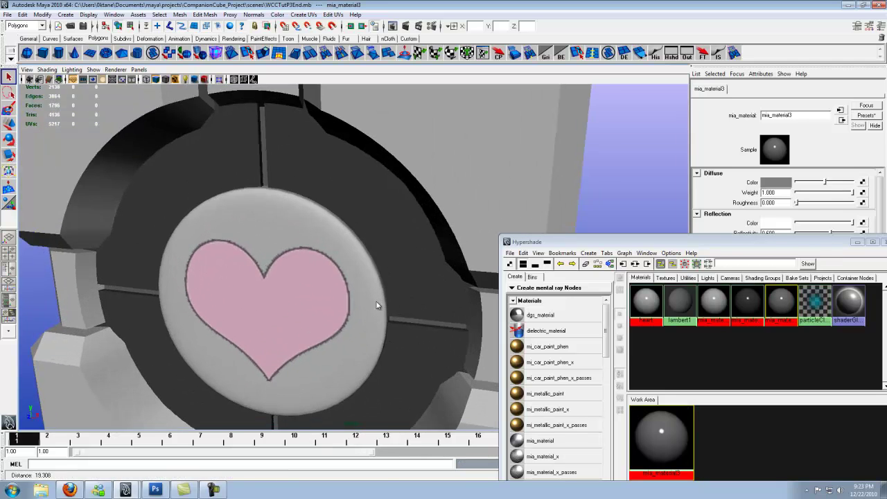
{"action": "scroll", "coordinate": [374, 295], "scroll_direction": "up", "scroll_amount": 8}
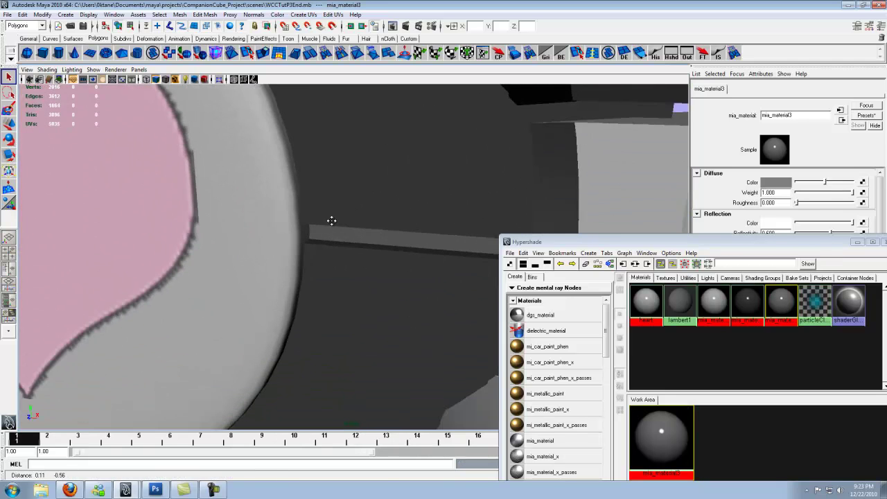
{"action": "middle_click_drag", "start_coordinate": [670, 446], "coordinate": [434, 278]}
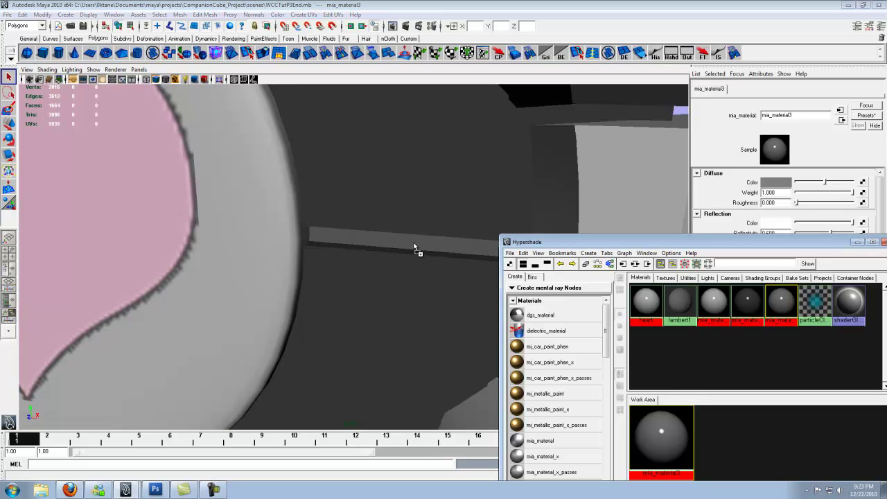
{"action": "middle_click_drag", "start_coordinate": [414, 247], "coordinate": [408, 252]}
{"action": "scroll", "coordinate": [398, 267], "scroll_direction": "down", "scroll_amount": 15}
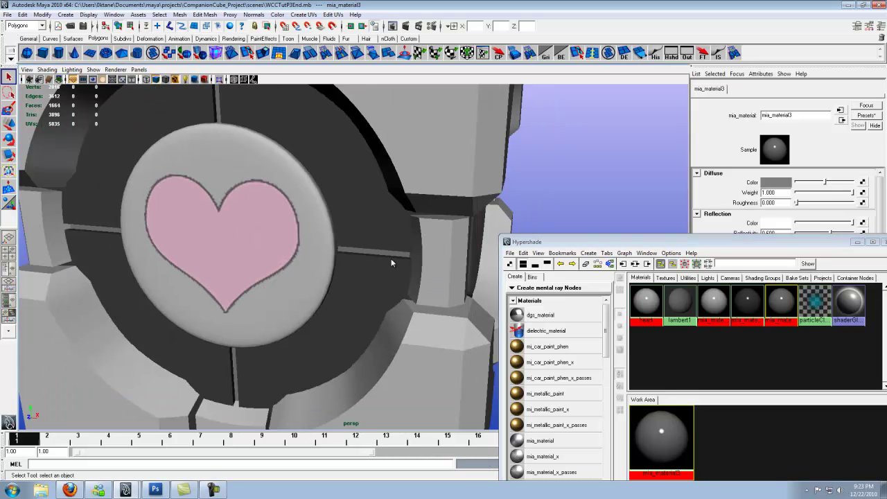
Step: Set mia_material3's diffuse colour to a light pink and pull the view back to the whole cube
{"action": "left_click", "coordinate": [776, 182]}
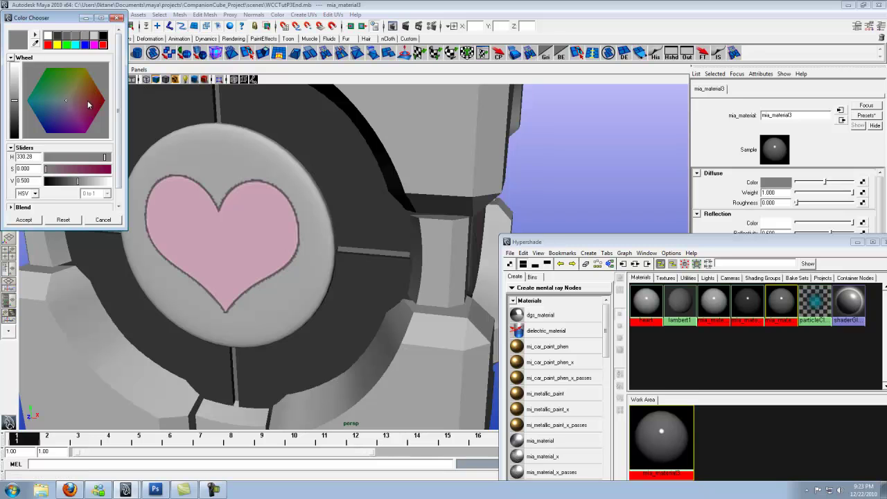
{"action": "left_click", "coordinate": [103, 44]}
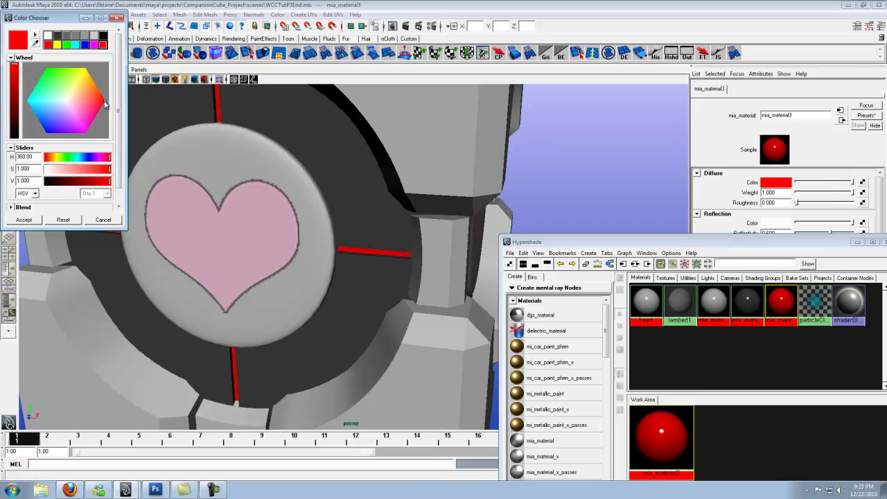
{"action": "left_click_drag", "start_coordinate": [104, 102], "coordinate": [99, 123]}
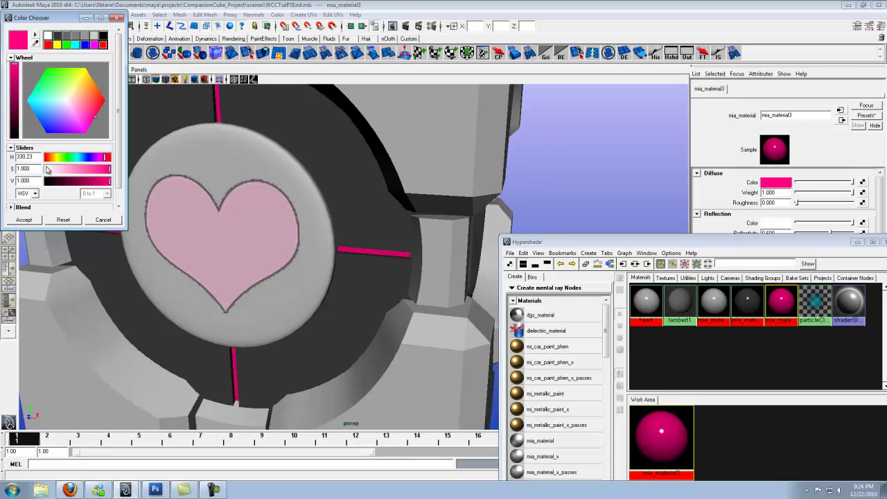
{"action": "left_click_drag", "start_coordinate": [111, 169], "coordinate": [68, 172]}
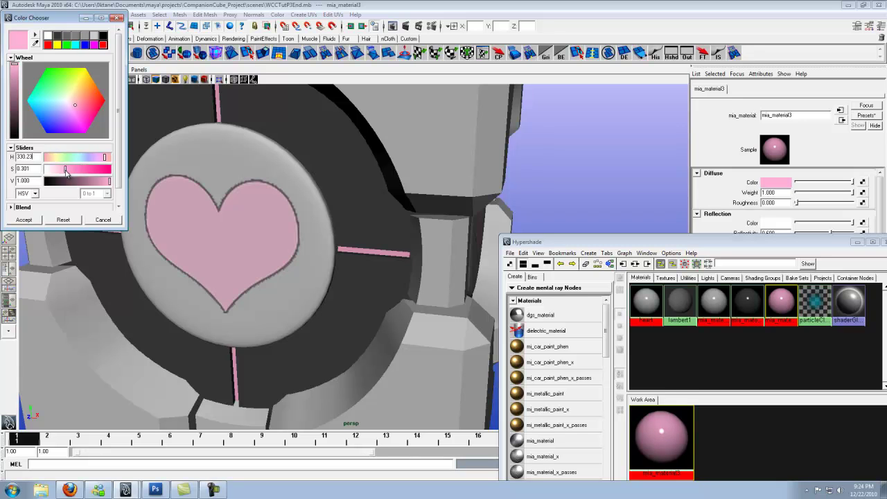
{"action": "left_click", "coordinate": [30, 220]}
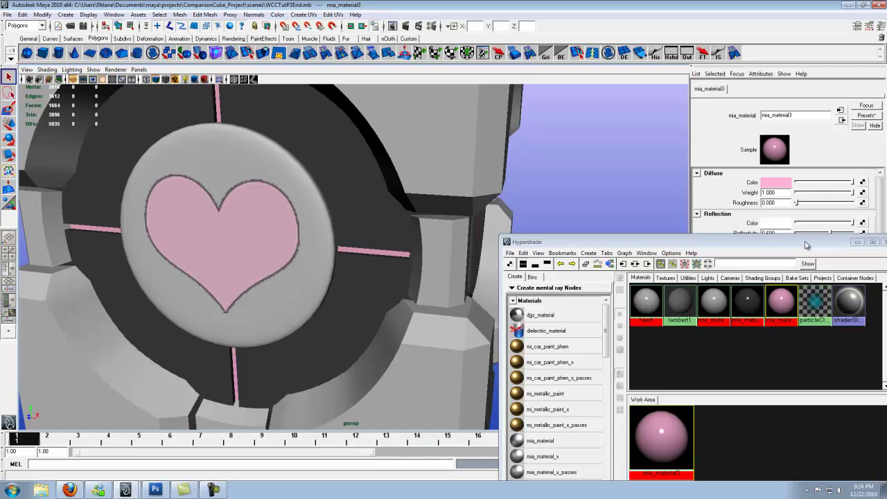
{"action": "right_click_drag", "start_coordinate": [477, 242], "coordinate": [424, 245], "text": "alt"}
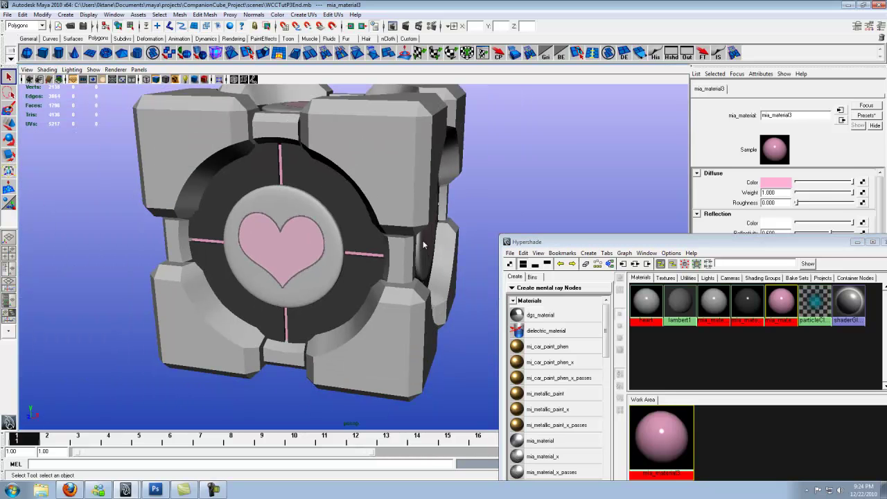
{"action": "left_click", "coordinate": [857, 242]}
Step: Add a polygon plane in an orthographic view and move it to the cube's base
{"action": "left_click_drag", "start_coordinate": [464, 221], "coordinate": [367, 251], "text": "alt"}
{"action": "key", "text": "space"}
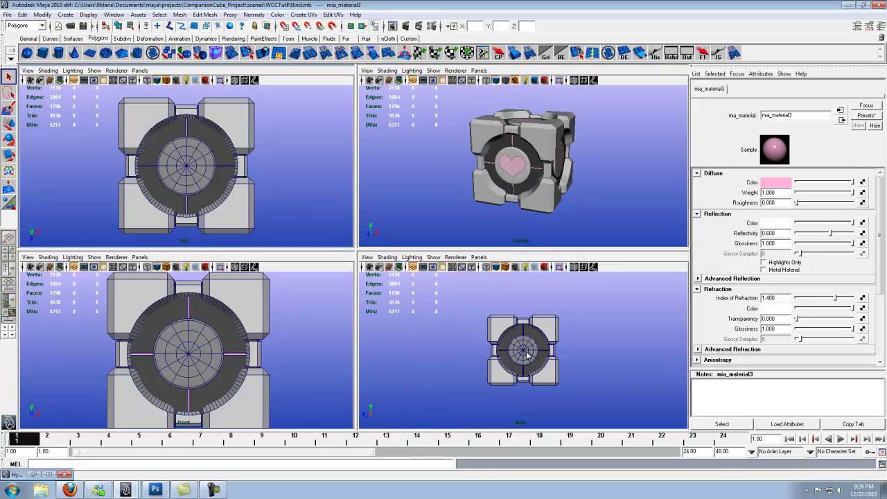
{"action": "key", "text": "space"}
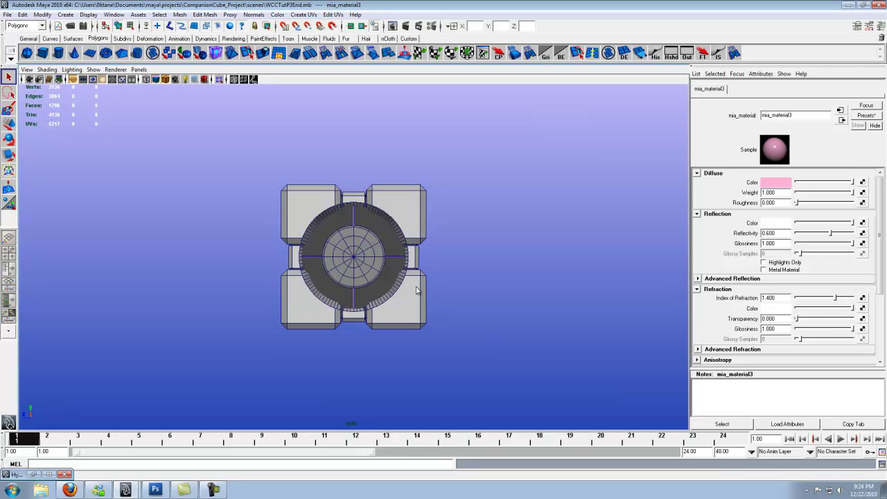
{"action": "left_click", "coordinate": [90, 55]}
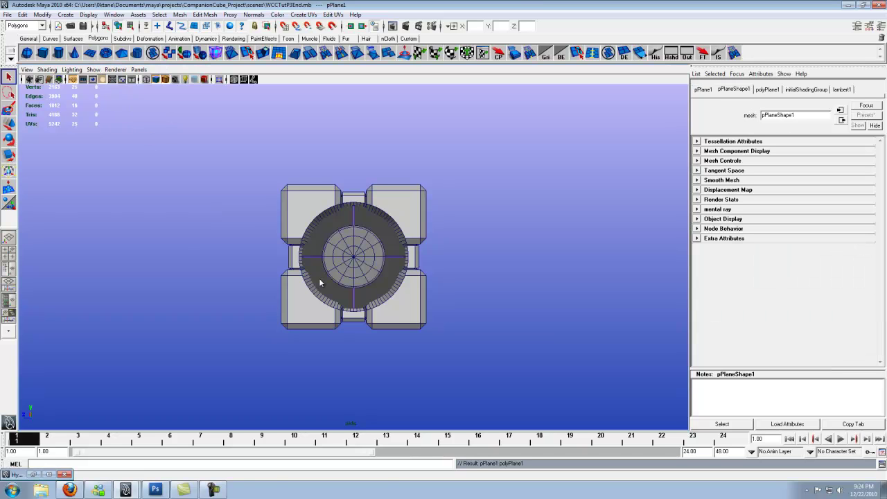
{"action": "key", "text": "w"}
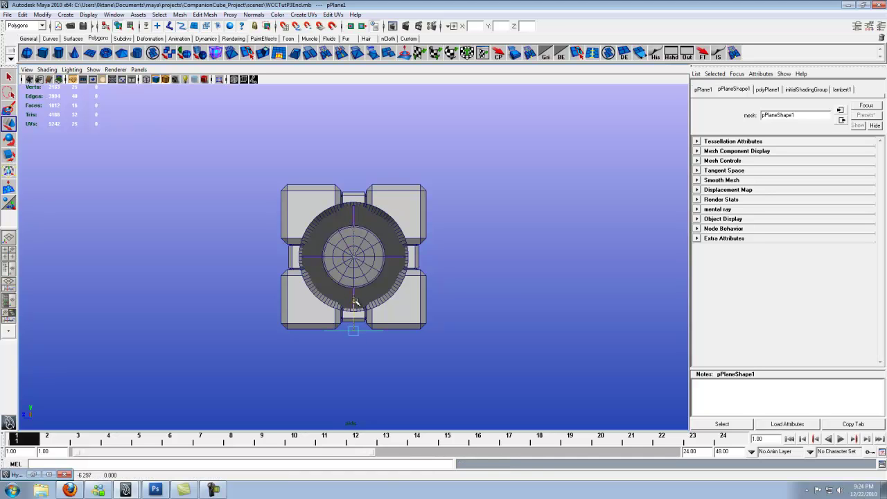
{"action": "left_click_drag", "start_coordinate": [354, 302], "coordinate": [355, 302]}
Step: Scale the plane up in the perspective view into a wide ground surface under the cube
{"action": "key", "text": "space"}
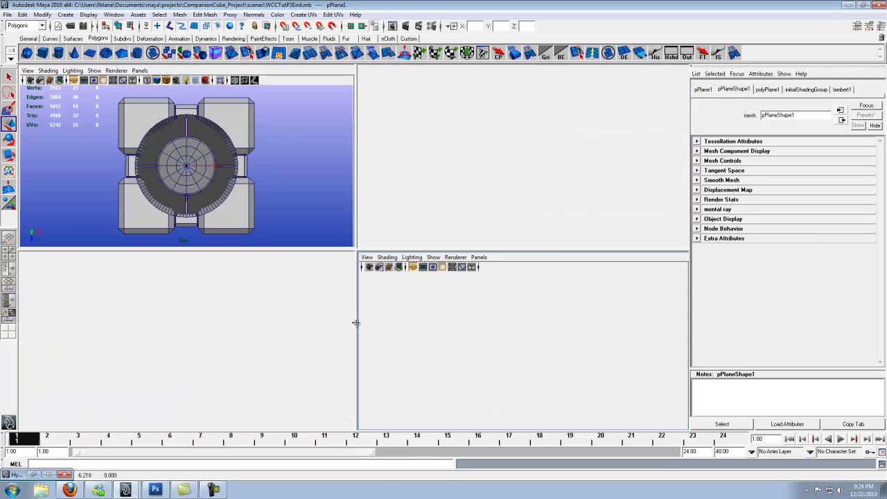
{"action": "key", "text": "space"}
{"action": "key", "text": "r"}
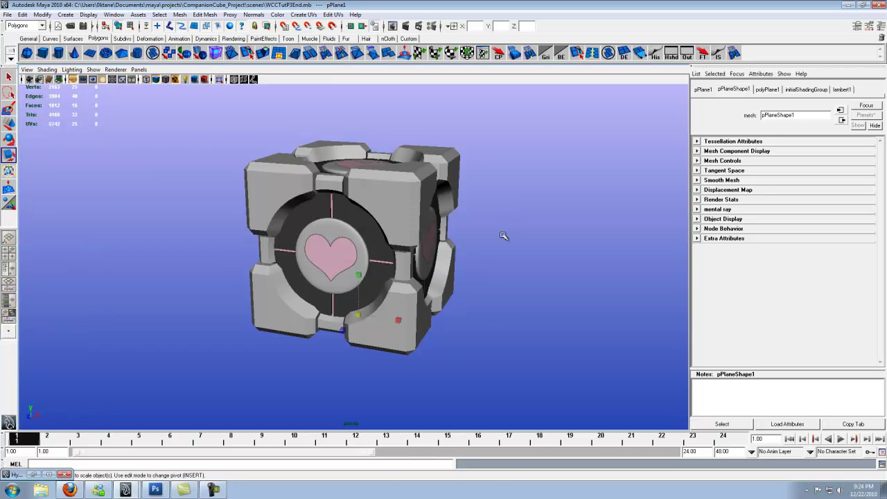
{"action": "scroll", "coordinate": [477, 307], "scroll_direction": "down", "scroll_amount": 3}
{"action": "left_click_drag", "start_coordinate": [355, 288], "coordinate": [451, 317]}
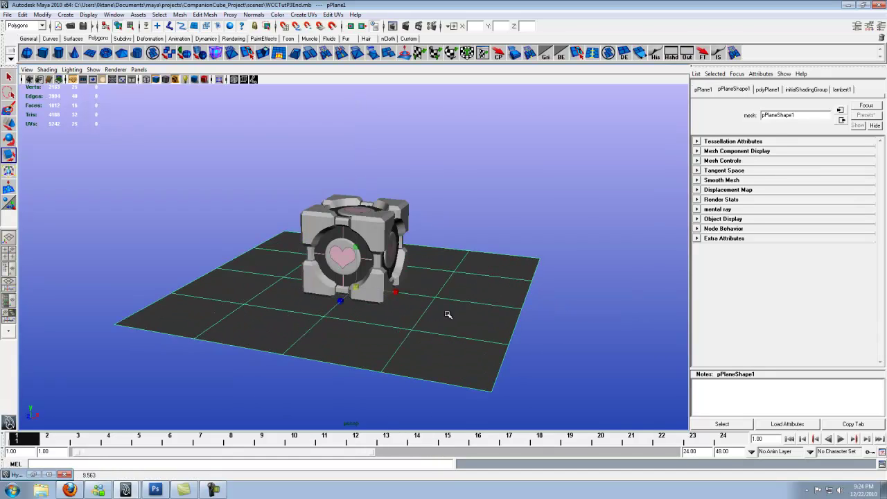
{"action": "scroll", "coordinate": [415, 298], "scroll_direction": "down", "scroll_amount": 3}
{"action": "left_click_drag", "start_coordinate": [354, 274], "coordinate": [450, 285]}
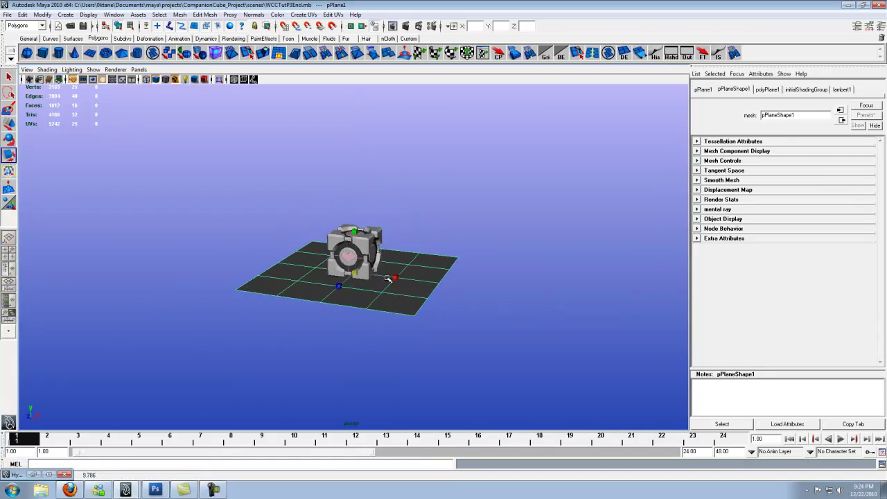
{"action": "scroll", "coordinate": [479, 289], "scroll_direction": "down", "scroll_amount": 3}
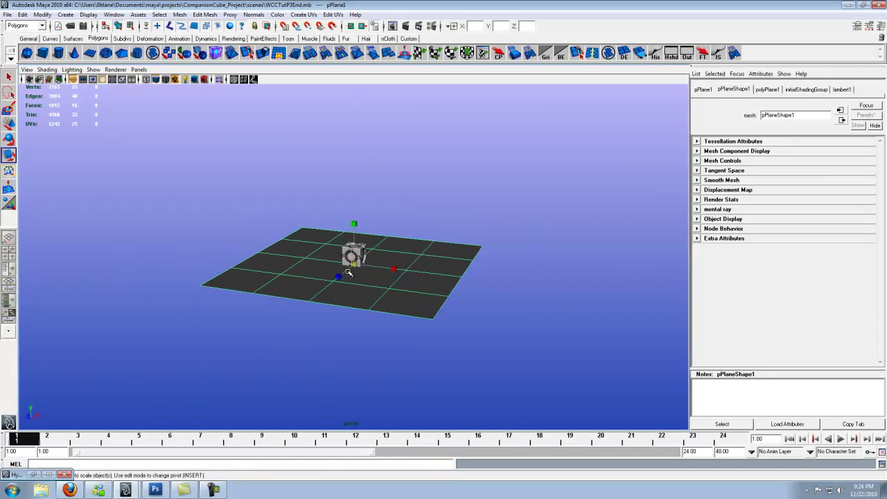
{"action": "left_click_drag", "start_coordinate": [352, 270], "coordinate": [707, 264]}
Step: Orbit and zoom around the cube to inspect the enlarged ground plane
{"action": "scroll", "coordinate": [383, 288], "scroll_direction": "up", "scroll_amount": 3}
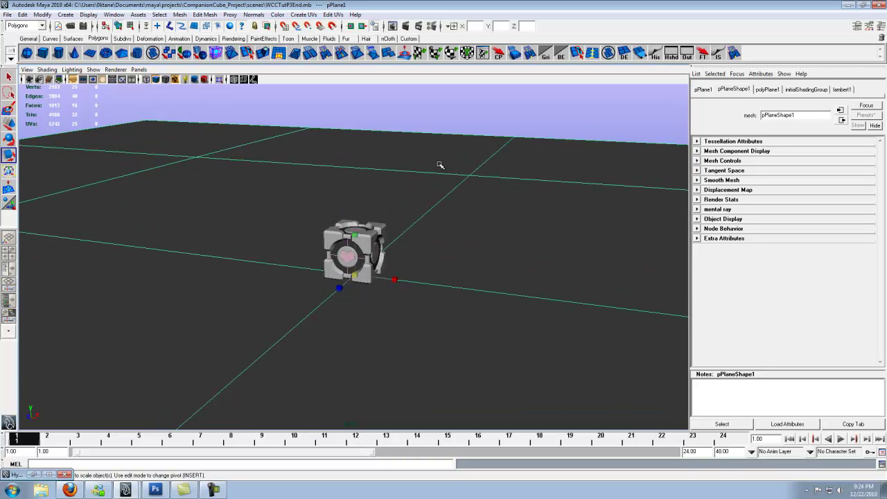
{"action": "scroll", "coordinate": [426, 228], "scroll_direction": "up", "scroll_amount": 3}
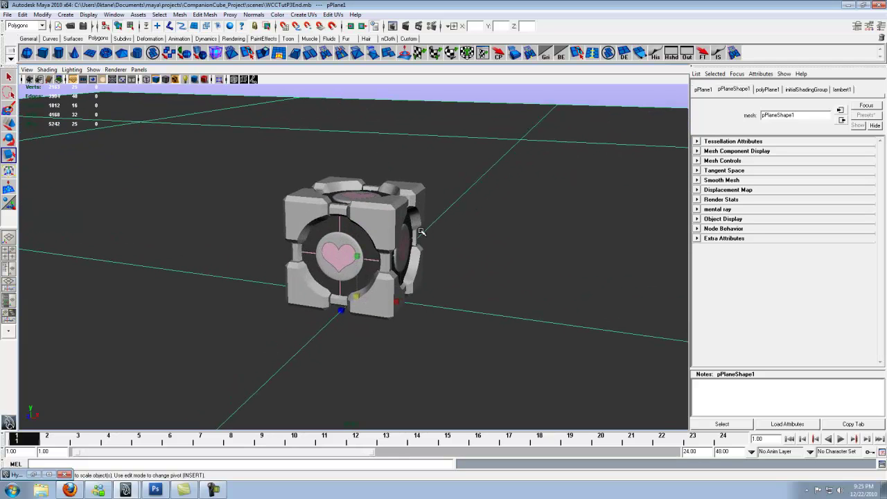
{"action": "left_click_drag", "start_coordinate": [398, 229], "coordinate": [394, 250], "text": "alt"}
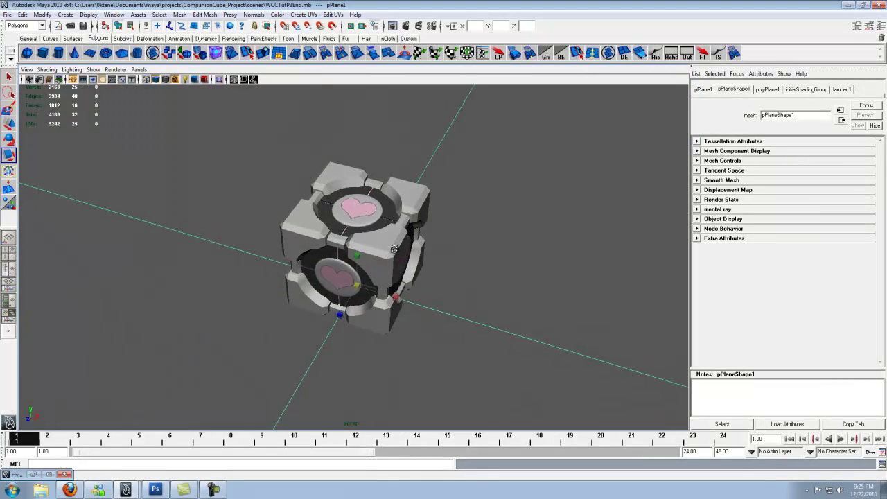
{"action": "left_click_drag", "start_coordinate": [393, 249], "coordinate": [444, 291], "text": "alt"}
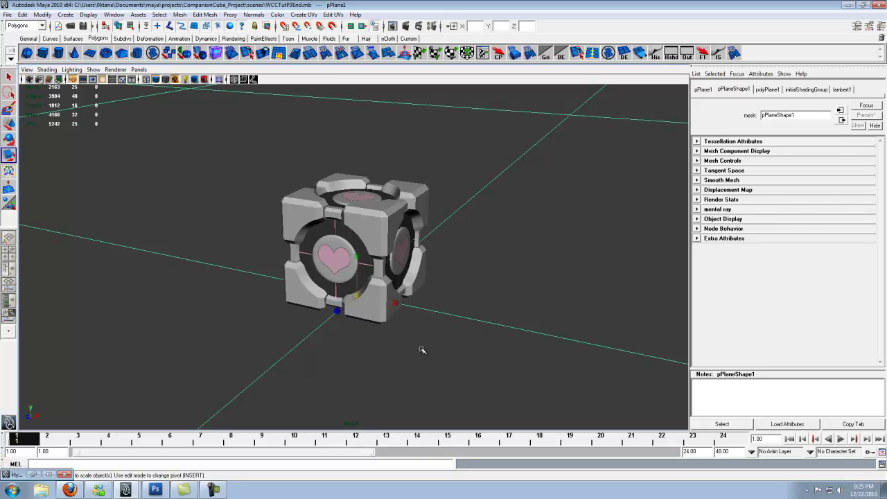
{"action": "scroll", "coordinate": [420, 346], "scroll_direction": "up", "scroll_amount": 5}
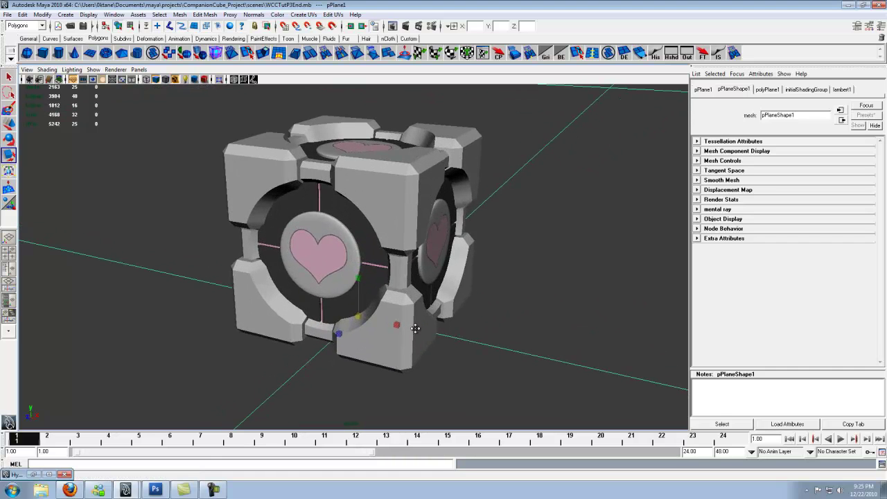
{"action": "scroll", "coordinate": [415, 329], "scroll_direction": "down", "scroll_amount": 5}
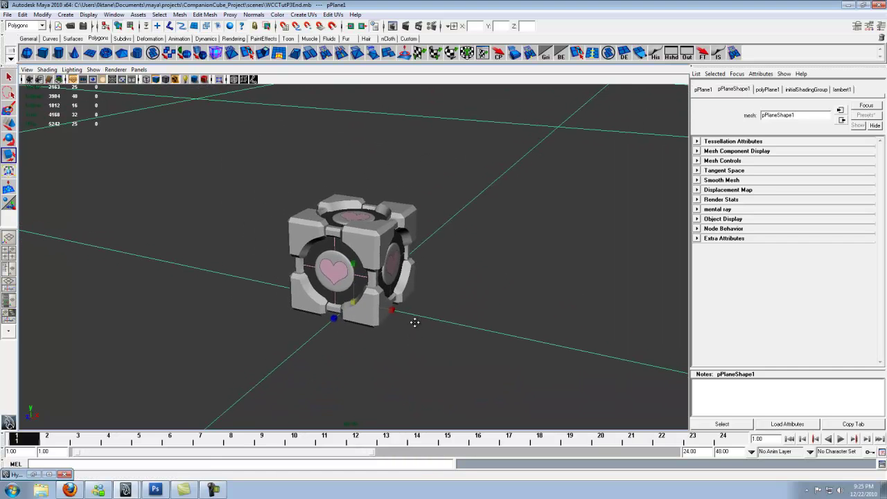
Step: Create camera1 using the Create Camera button on the Rendering shelf
{"action": "left_click", "coordinate": [233, 38]}
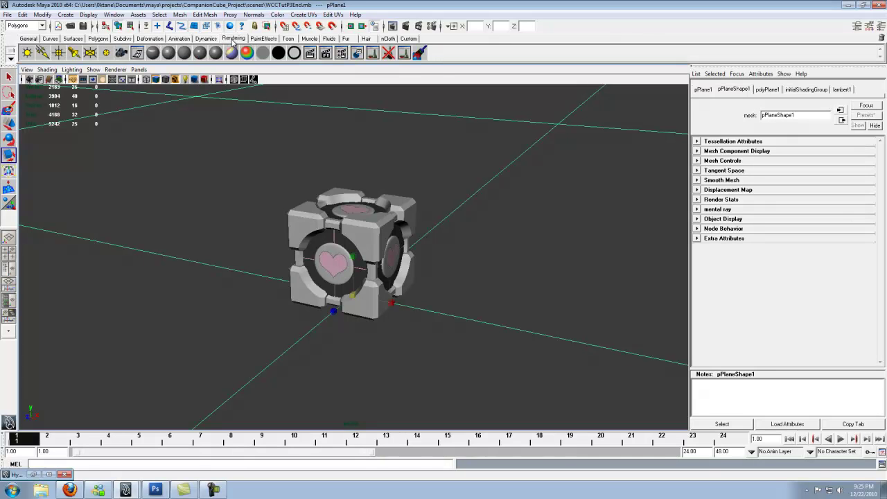
{"action": "left_click", "coordinate": [121, 56]}
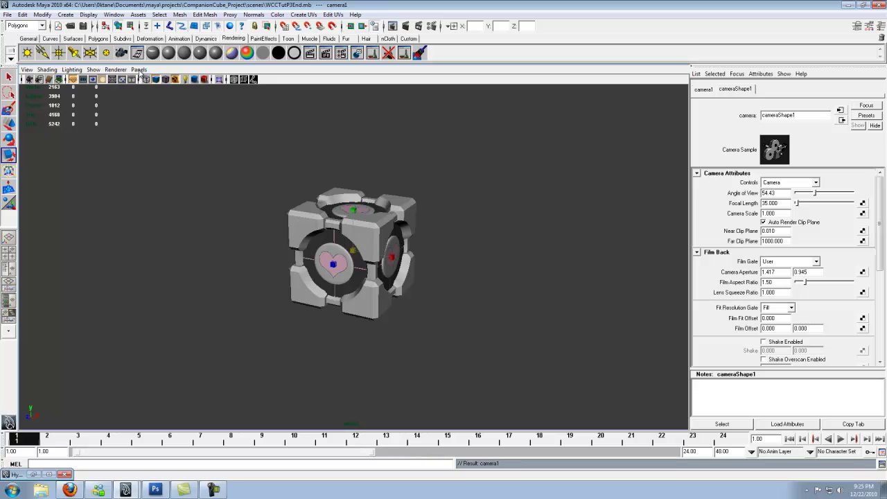
Step: Look through camera1 and tumble and dolly it to frame the whole cube from above
{"action": "left_click", "coordinate": [139, 70]}
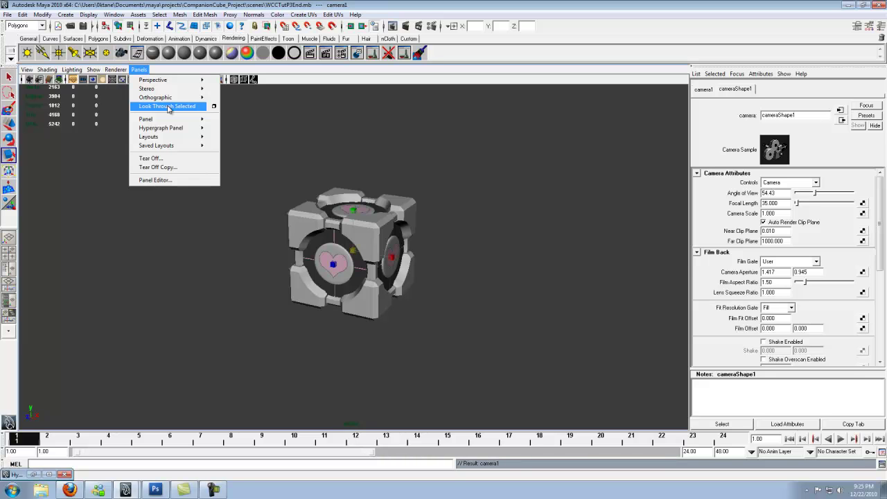
{"action": "left_click", "coordinate": [169, 108]}
{"action": "right_click_drag", "start_coordinate": [361, 285], "coordinate": [346, 271], "text": "alt"}
{"action": "left_click_drag", "start_coordinate": [346, 270], "coordinate": [360, 266], "text": "alt"}
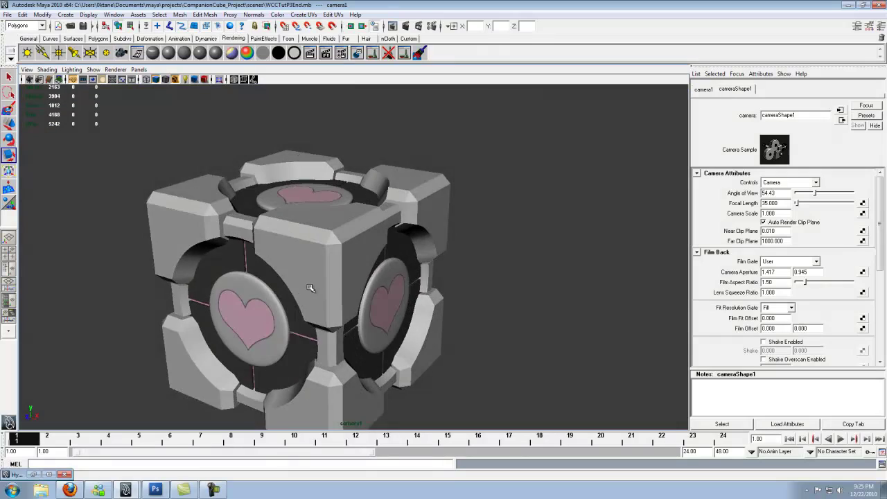
{"action": "right_click_drag", "start_coordinate": [360, 266], "coordinate": [367, 263], "text": "alt"}
{"action": "left_click_drag", "start_coordinate": [367, 263], "coordinate": [308, 249], "text": "alt"}
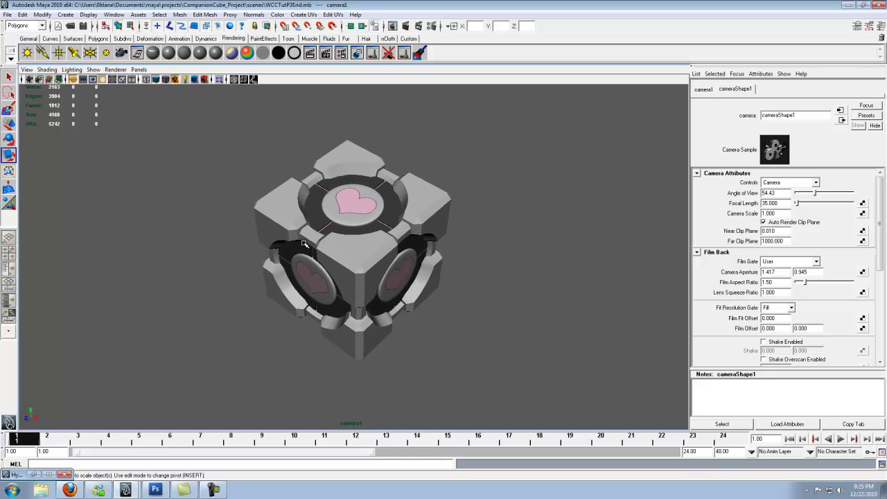
{"action": "right_click_drag", "start_coordinate": [308, 250], "coordinate": [339, 263], "text": "alt"}
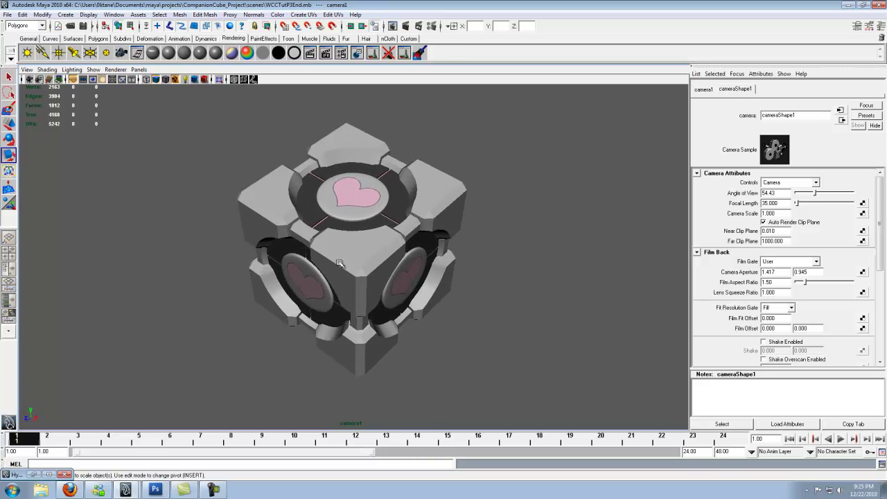
{"action": "scroll", "coordinate": [339, 264], "scroll_direction": "down", "scroll_amount": 2}
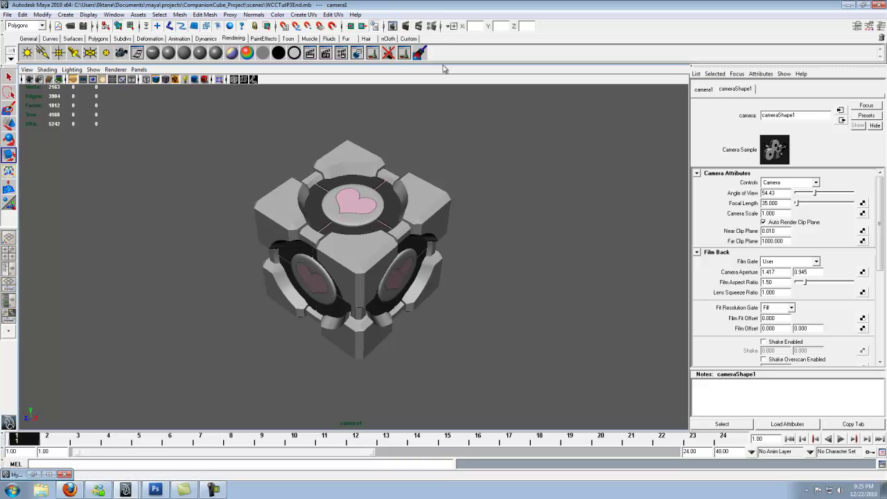
Step: In Render Settings, choose mental ray and the 1k Square (1024 × 1024) image size preset
{"action": "left_click", "coordinate": [432, 26]}
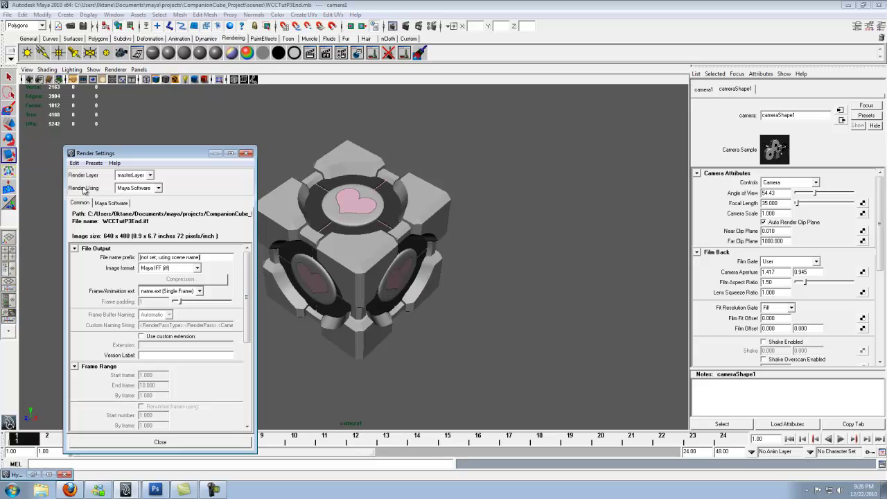
{"action": "left_click", "coordinate": [159, 187]}
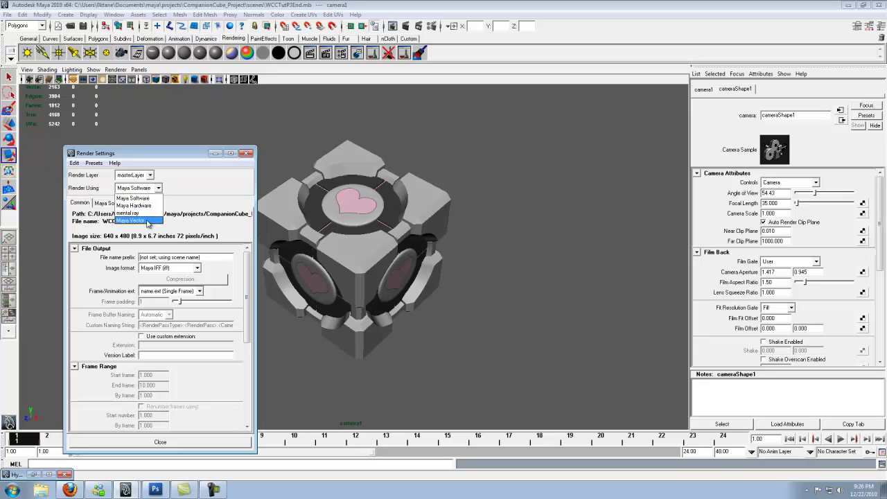
{"action": "left_click", "coordinate": [149, 219]}
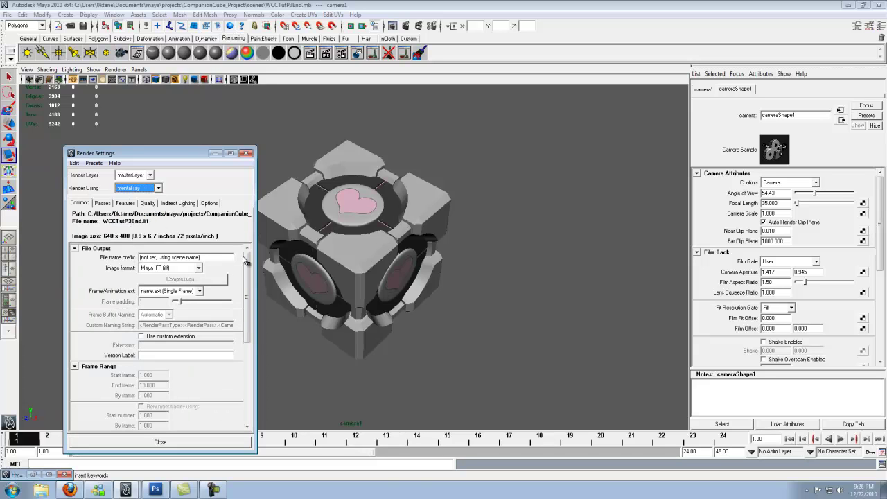
{"action": "scroll", "coordinate": [248, 276], "scroll_direction": "down", "scroll_amount": 5}
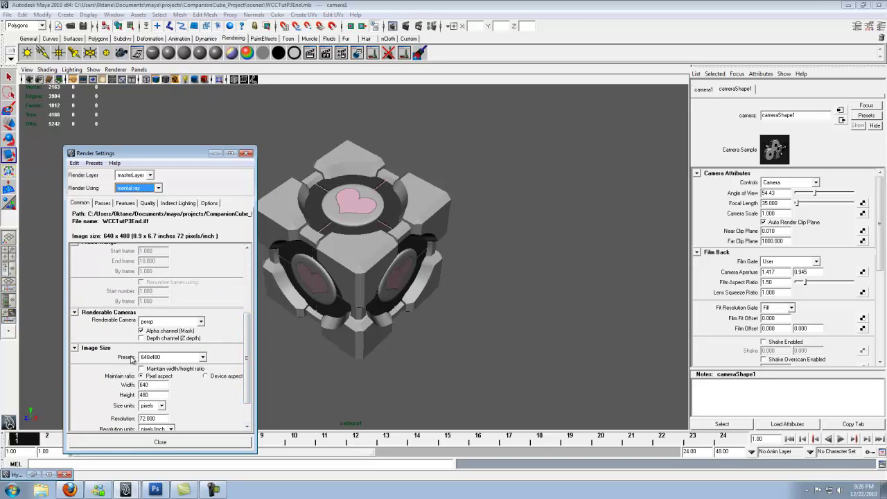
{"action": "left_click", "coordinate": [202, 356]}
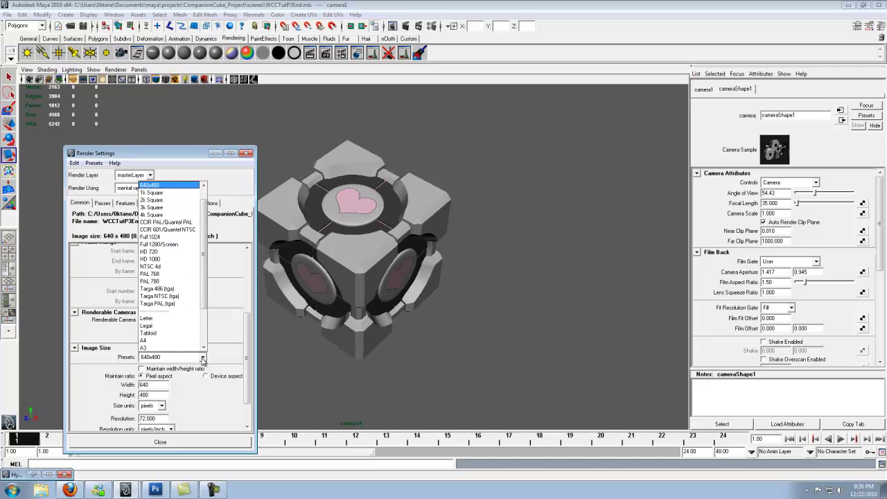
{"action": "left_click", "coordinate": [152, 193]}
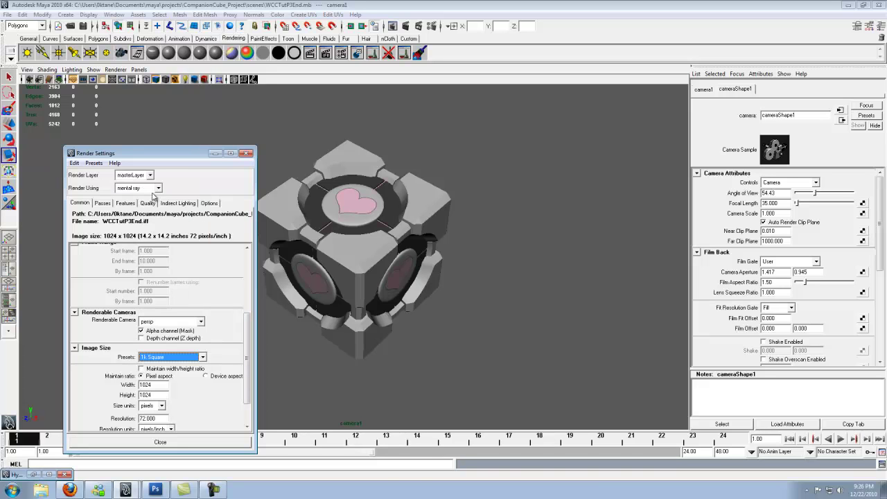
{"action": "left_click", "coordinate": [216, 153]}
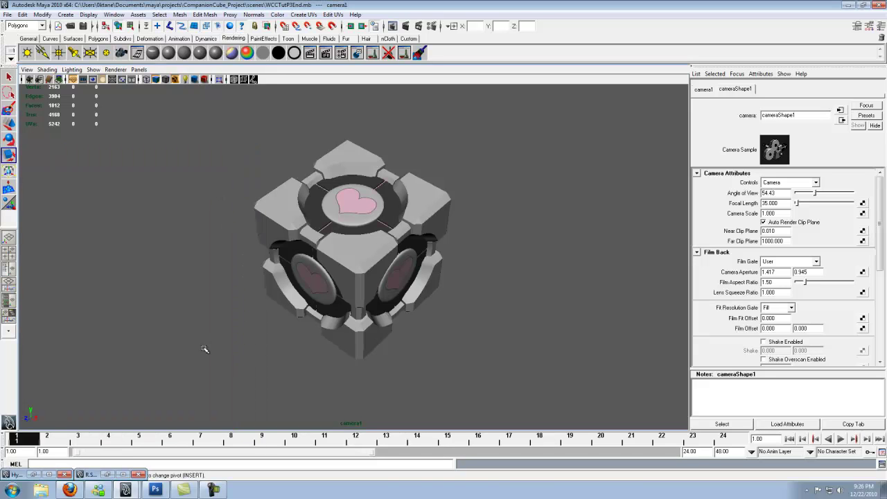
Step: Turn on the resolution gate and tumble and pan camera1 to frame the cube from above inside it
{"action": "left_click", "coordinate": [94, 80]}
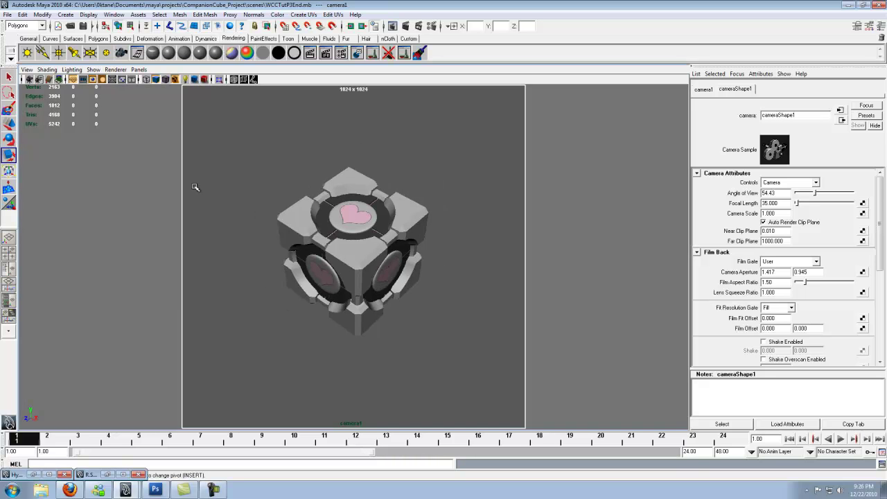
{"action": "scroll", "coordinate": [351, 236], "scroll_direction": "up", "scroll_amount": 4}
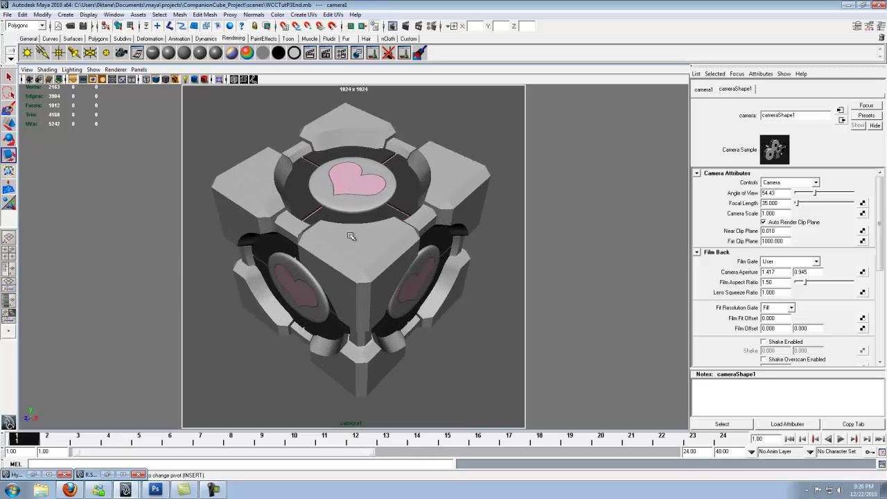
{"action": "scroll", "coordinate": [351, 236], "scroll_direction": "down", "scroll_amount": 2}
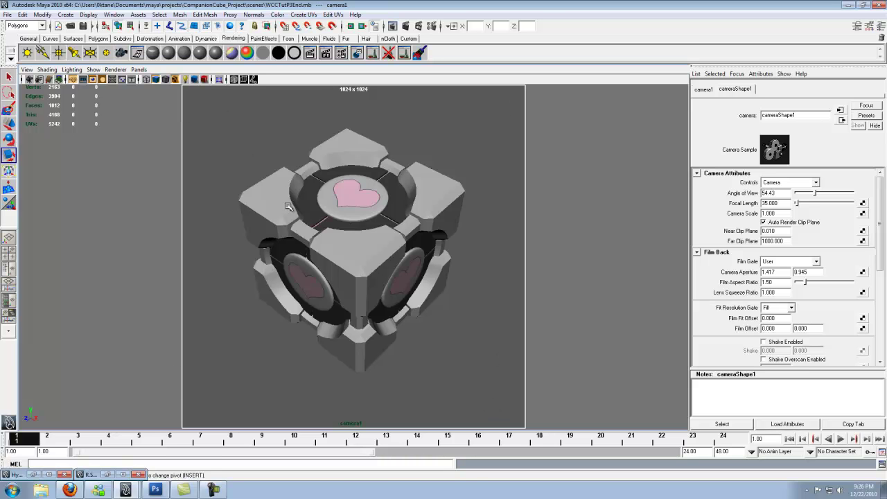
{"action": "left_click_drag", "start_coordinate": [287, 206], "coordinate": [297, 189], "text": "alt"}
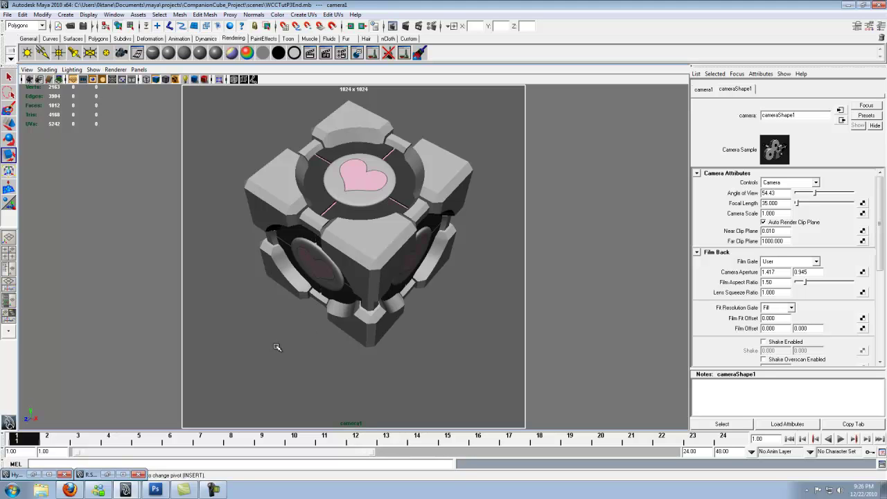
{"action": "middle_click_drag", "start_coordinate": [385, 288], "coordinate": [377, 310], "text": "alt"}
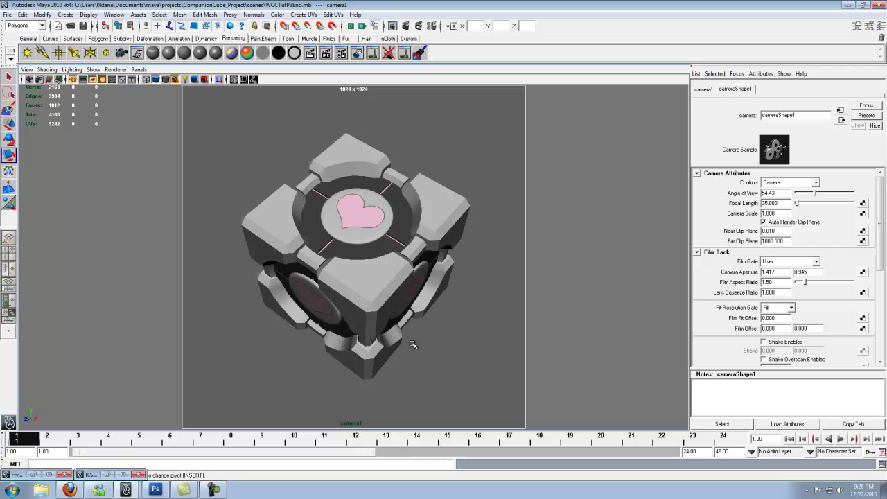
{"action": "left_click_drag", "start_coordinate": [331, 366], "coordinate": [345, 343], "text": "alt"}
{"action": "middle_click_drag", "start_coordinate": [353, 333], "coordinate": [353, 323], "text": "alt"}
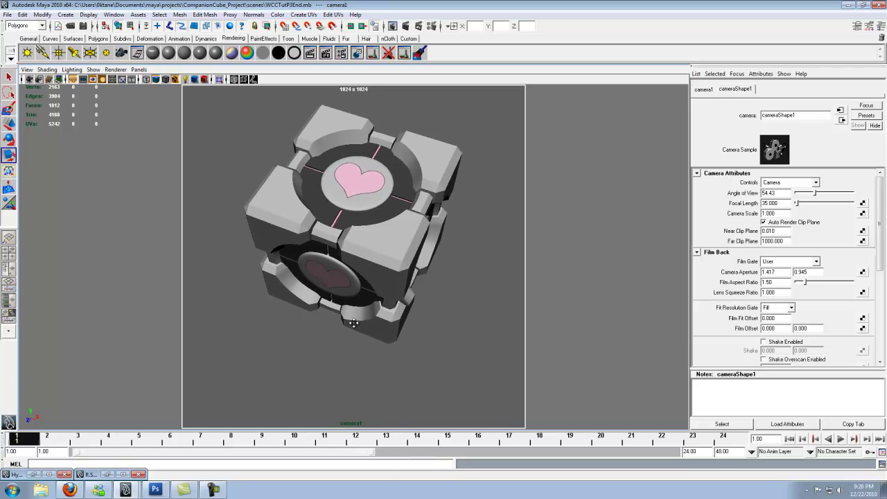
{"action": "left_click_drag", "start_coordinate": [353, 323], "coordinate": [348, 321], "text": "alt"}
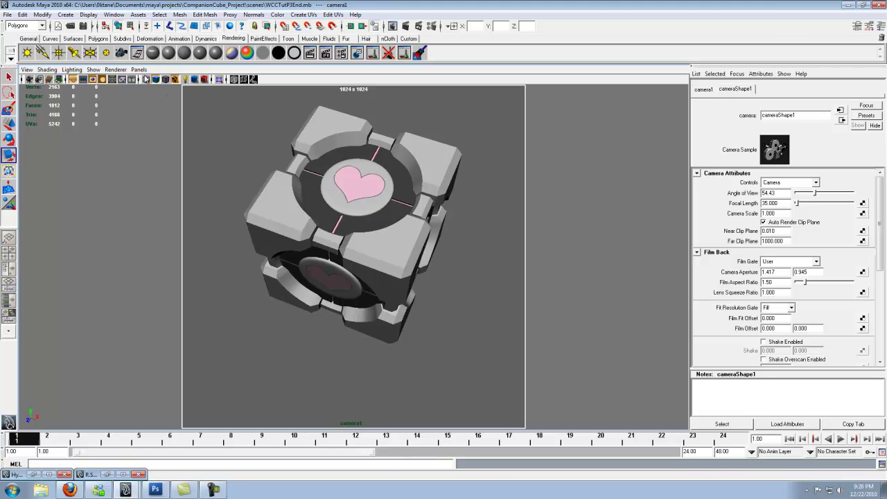
Step: Switch the viewport to the persp camera and pull back and orbit around the cube
{"action": "left_click", "coordinate": [138, 69]}
{"action": "mouse_move", "coordinate": [196, 83]}
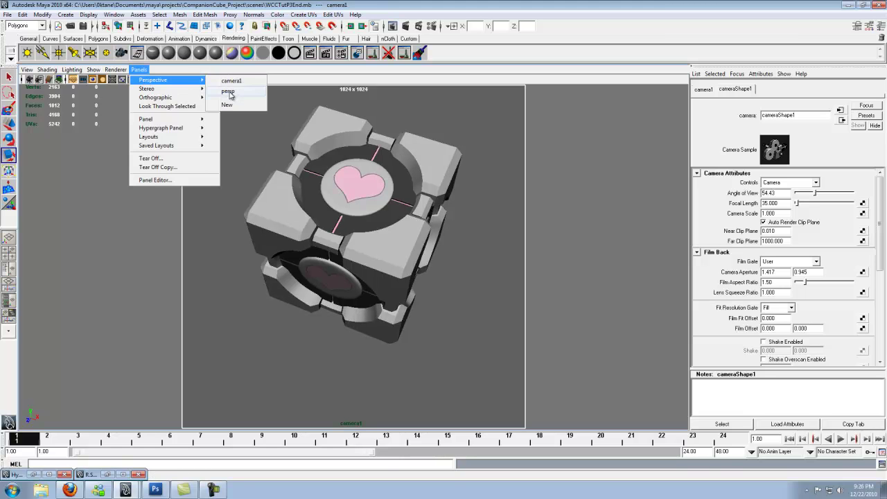
{"action": "left_click", "coordinate": [228, 91]}
{"action": "left_click_drag", "start_coordinate": [260, 173], "coordinate": [200, 282], "text": "alt"}
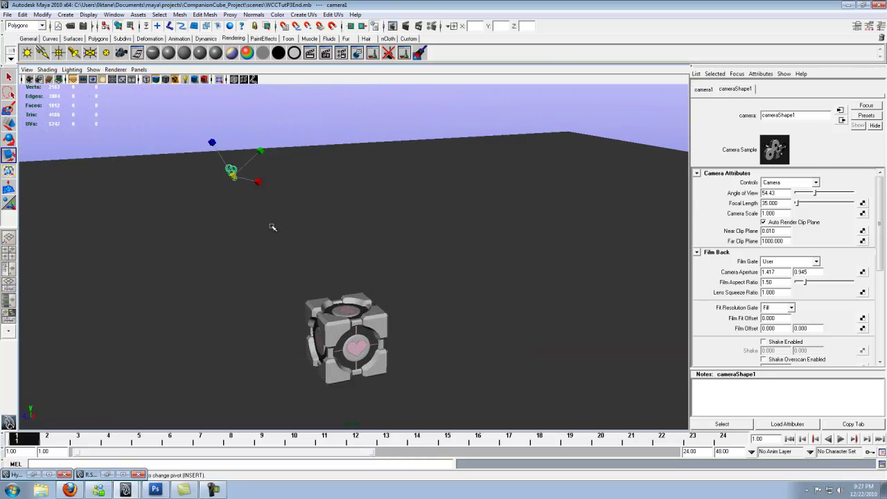
{"action": "mouse_move", "coordinate": [272, 228]}
{"action": "left_mouse_down", "text": "alt"}
{"action": "mouse_move", "coordinate": [240, 227]}
{"action": "mouse_move", "coordinate": [269, 230]}
{"action": "left_mouse_up", "text": "alt"}
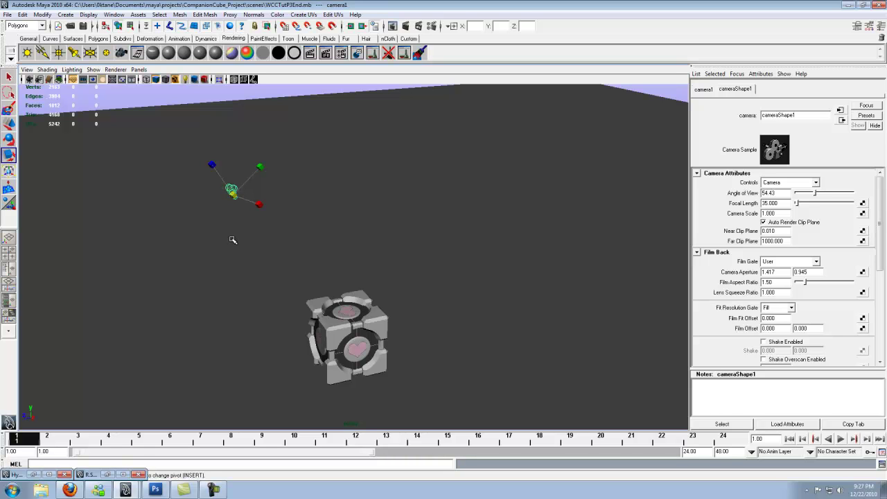
Step: Show cameras in the viewport and orbit so camera1 and the cube are both visible
{"action": "left_click", "coordinate": [115, 14]}
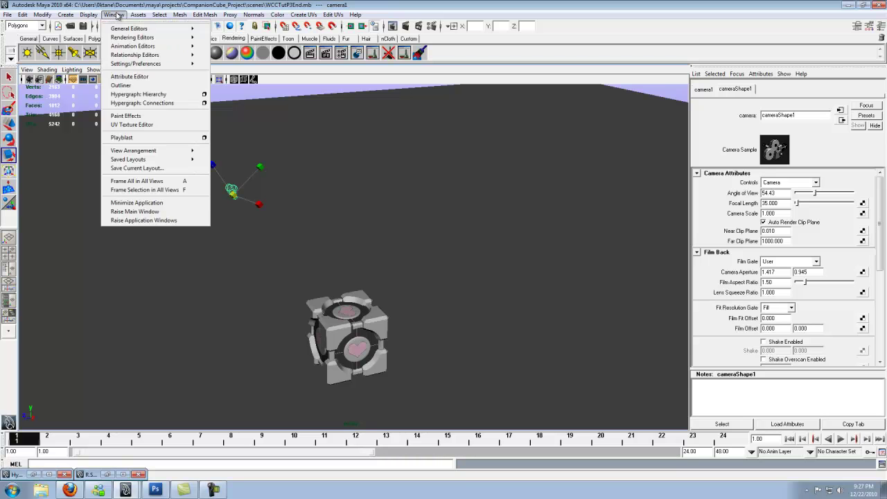
{"action": "mouse_move", "coordinate": [88, 14]}
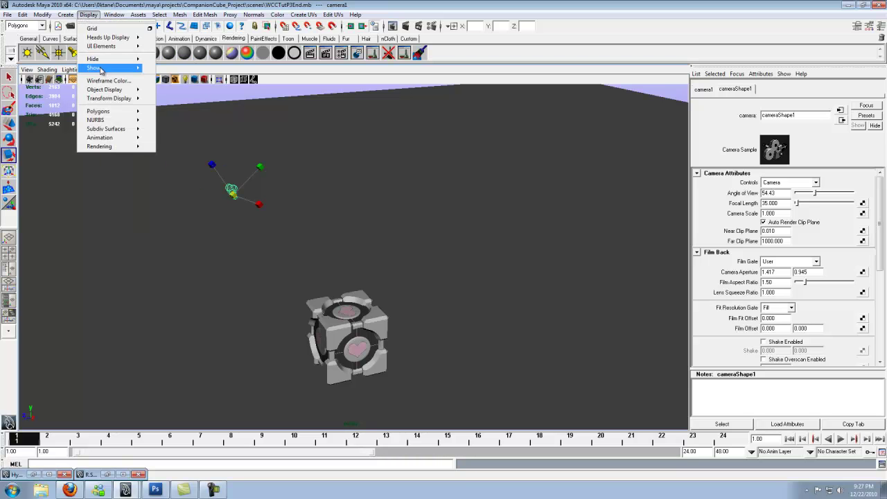
{"action": "mouse_move", "coordinate": [110, 68]}
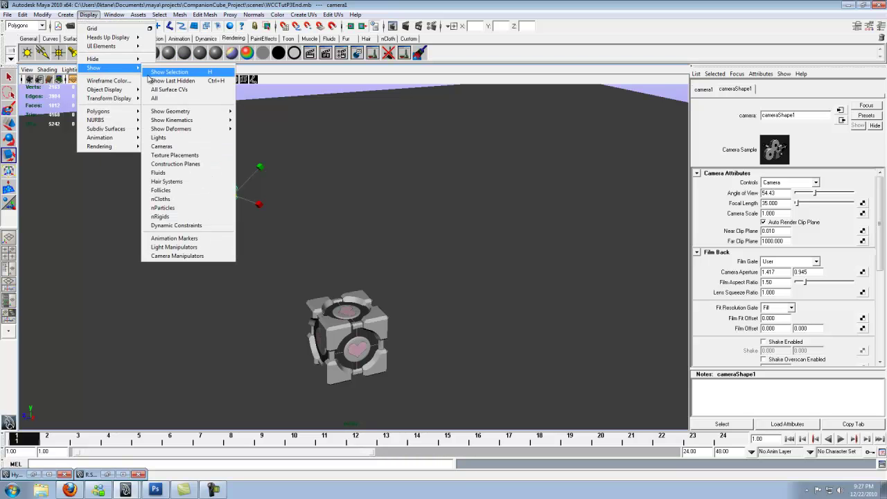
{"action": "left_click", "coordinate": [173, 147]}
{"action": "scroll", "coordinate": [294, 266], "scroll_direction": "up", "scroll_amount": 2}
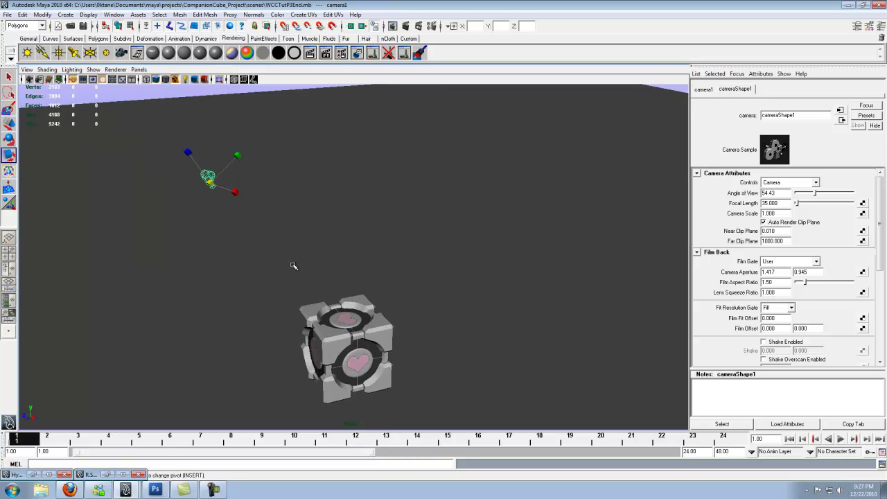
{"action": "scroll", "coordinate": [304, 296], "scroll_direction": "down", "scroll_amount": 2}
{"action": "left_click_drag", "start_coordinate": [313, 284], "coordinate": [346, 258], "text": "alt"}
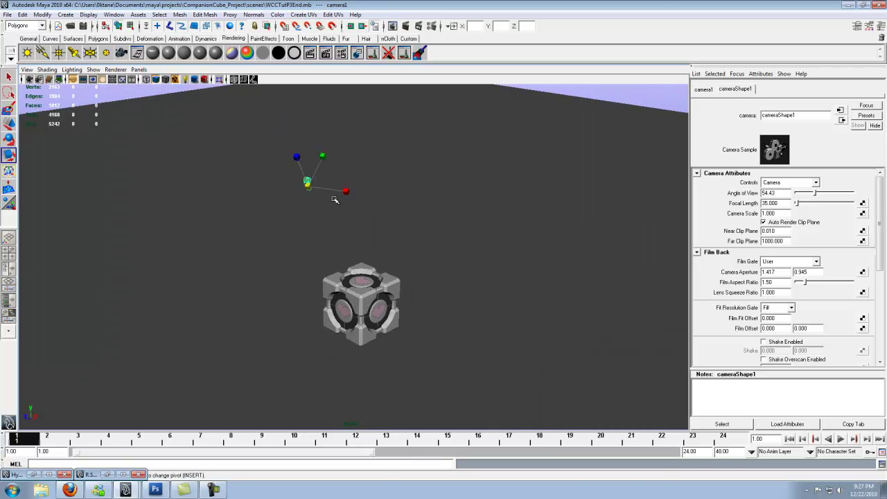
Step: In Render Settings' Common > Render Options, uncheck Enable Default Light and close the window
{"action": "left_click", "coordinate": [430, 27]}
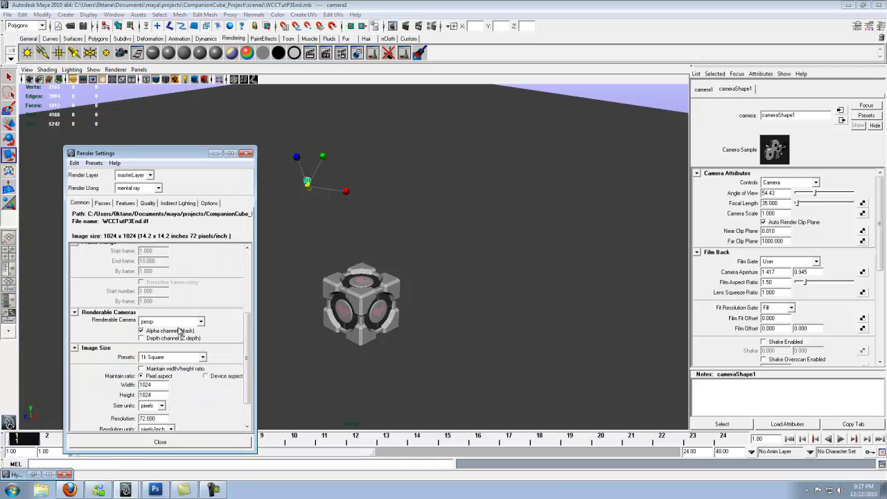
{"action": "scroll", "coordinate": [179, 330], "scroll_direction": "down", "scroll_amount": 3}
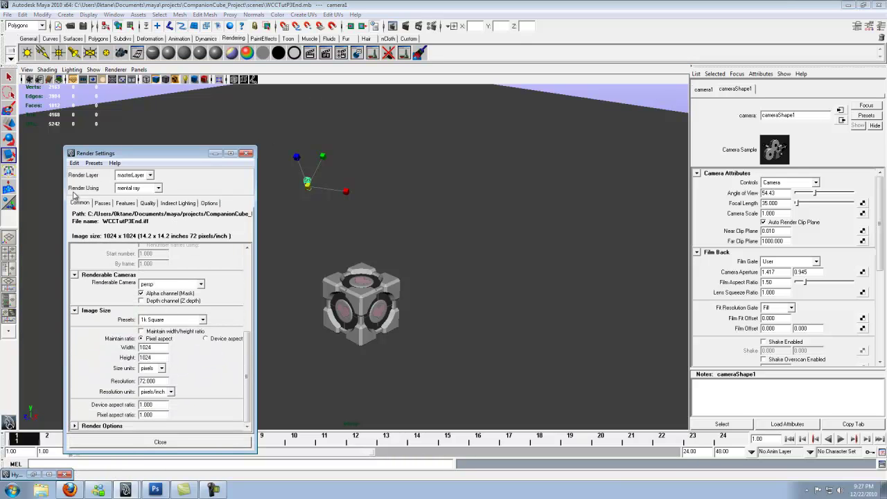
{"action": "left_click", "coordinate": [75, 426]}
{"action": "scroll", "coordinate": [125, 388], "scroll_direction": "down", "scroll_amount": 3}
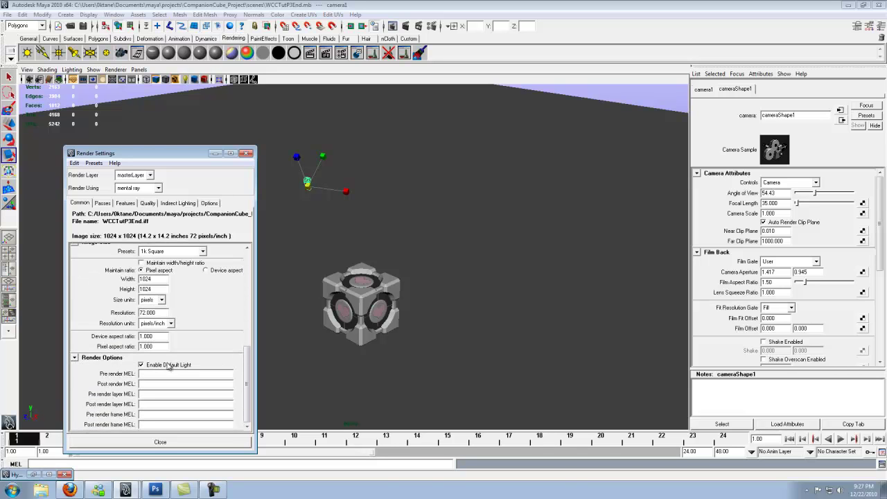
{"action": "left_click", "coordinate": [141, 365]}
{"action": "left_click", "coordinate": [165, 442]}
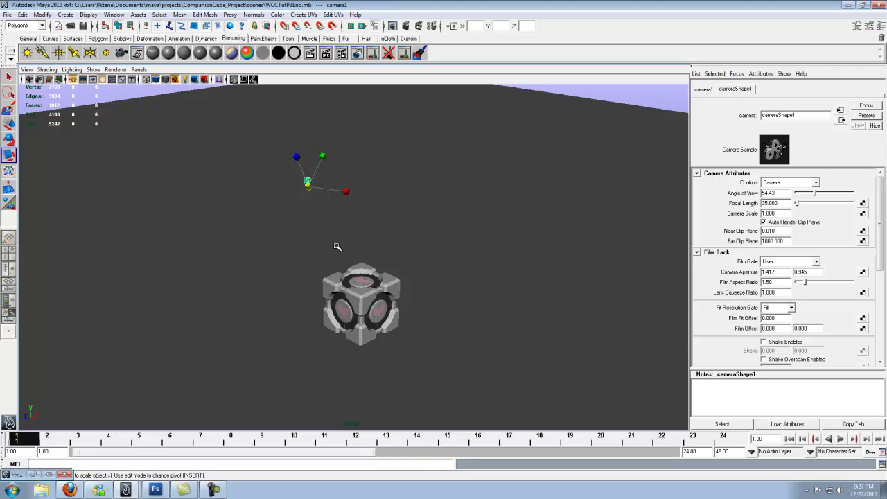
{"action": "right_click_drag", "start_coordinate": [291, 247], "coordinate": [249, 228], "text": "alt"}
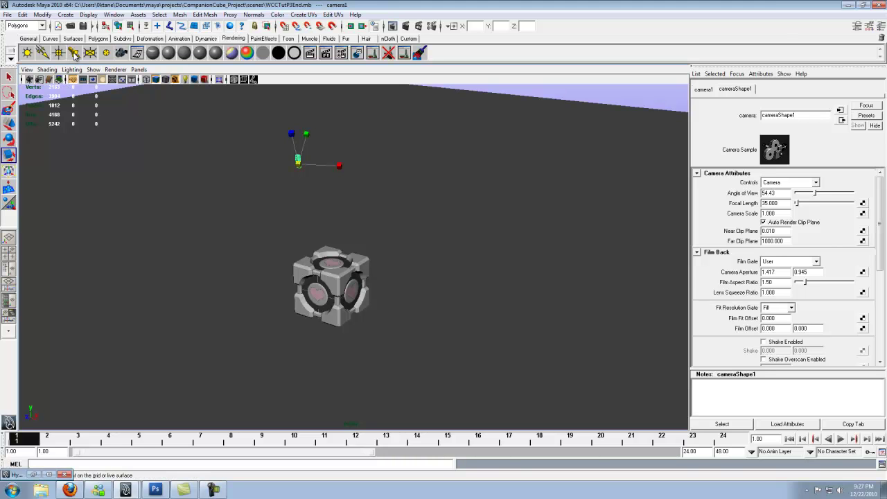
Step: Create spotLight1, look through it, and aim it down onto the top of the cube
{"action": "left_click", "coordinate": [74, 54]}
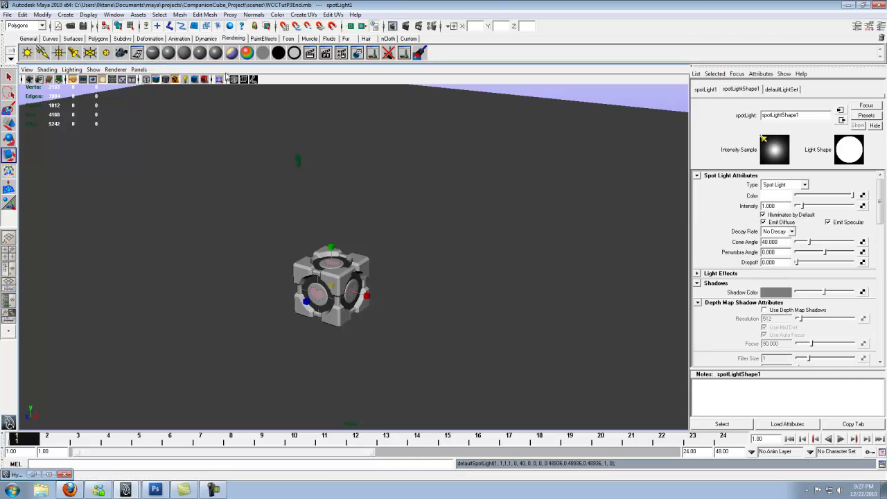
{"action": "left_click", "coordinate": [137, 70]}
{"action": "left_click", "coordinate": [149, 105]}
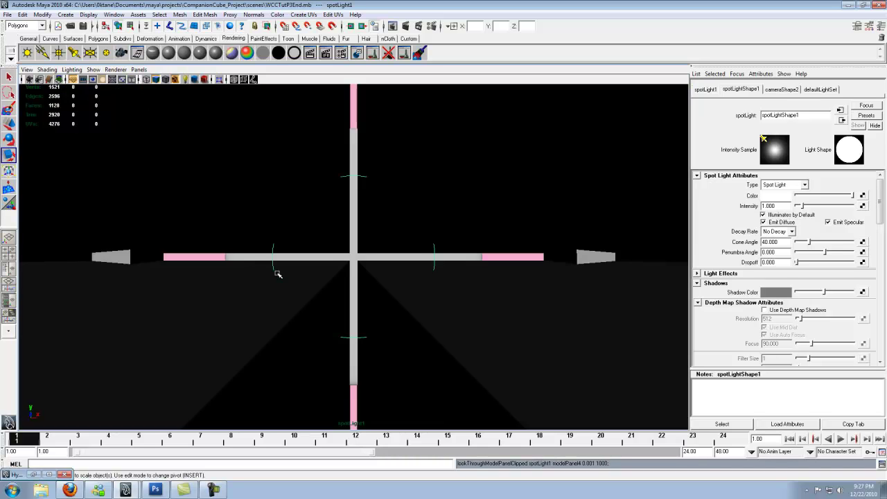
{"action": "mouse_move", "coordinate": [277, 274]}
{"action": "right_mouse_down", "text": "alt"}
{"action": "mouse_move", "coordinate": [279, 218]}
{"action": "mouse_move", "coordinate": [263, 264]}
{"action": "right_mouse_up", "text": "alt"}
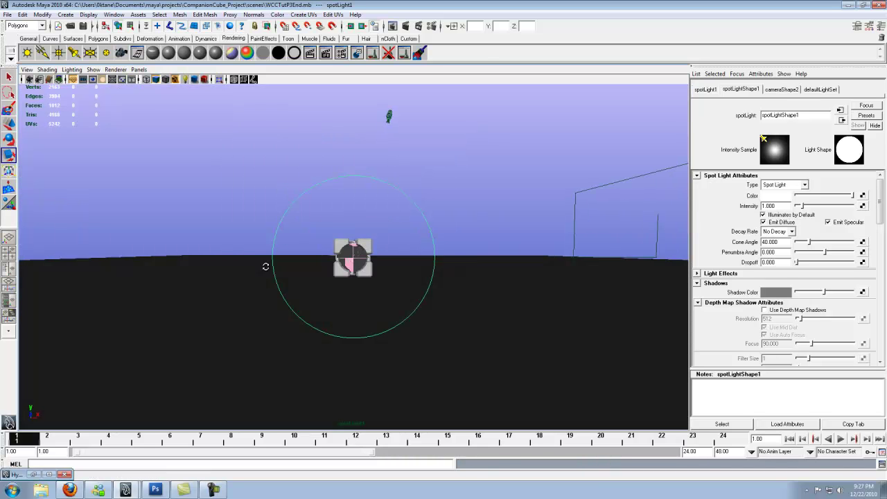
{"action": "left_click_drag", "start_coordinate": [263, 264], "coordinate": [245, 293], "text": "alt"}
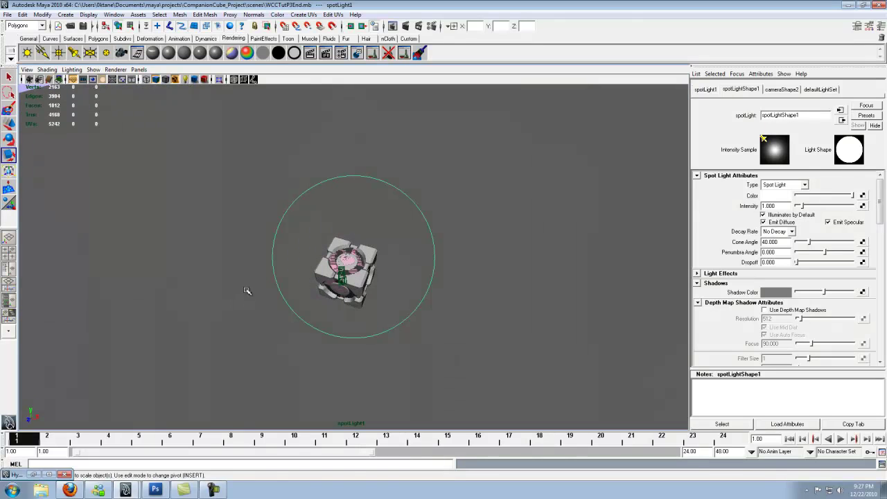
{"action": "middle_click_drag", "start_coordinate": [245, 293], "coordinate": [257, 275], "text": "alt"}
{"action": "left_click_drag", "start_coordinate": [257, 275], "coordinate": [247, 259], "text": "alt"}
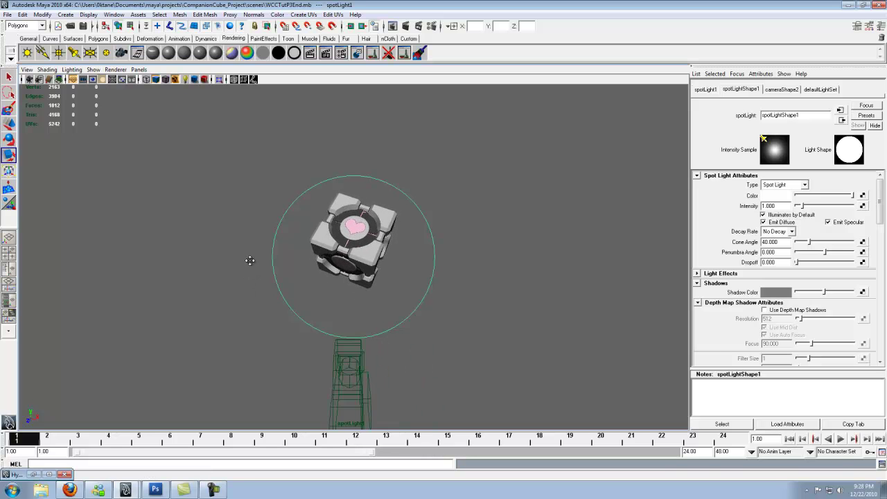
{"action": "middle_click_drag", "start_coordinate": [248, 259], "coordinate": [250, 261], "text": "alt"}
{"action": "left_click_drag", "start_coordinate": [251, 259], "coordinate": [246, 273], "text": "alt"}
Step: Set spotLight1's Penumbra Angle to 15
{"action": "key", "text": "r"}
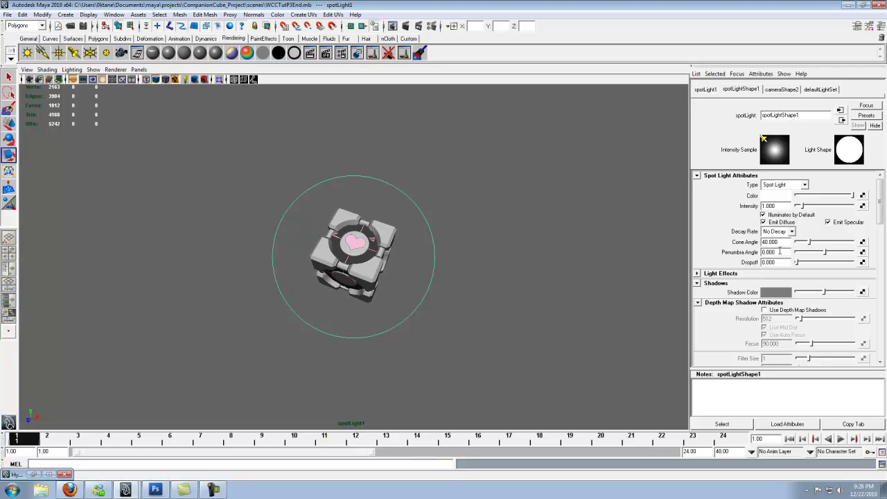
{"action": "left_click_drag", "start_coordinate": [778, 253], "coordinate": [753, 254]}
{"action": "key", "text": "Return"}
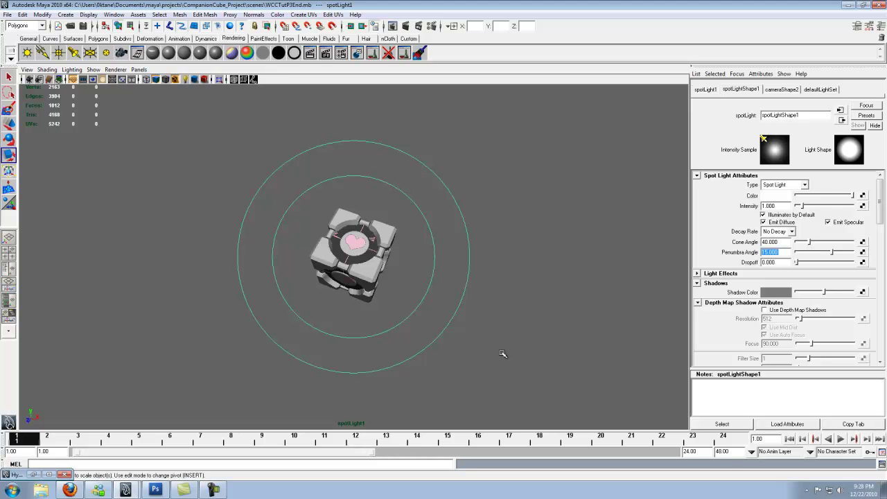
{"action": "mouse_move", "coordinate": [883, 203]}
{"action": "left_mouse_down"}
{"action": "mouse_move", "coordinate": [883, 237]}
{"action": "mouse_move", "coordinate": [884, 213]}
{"action": "left_mouse_up"}
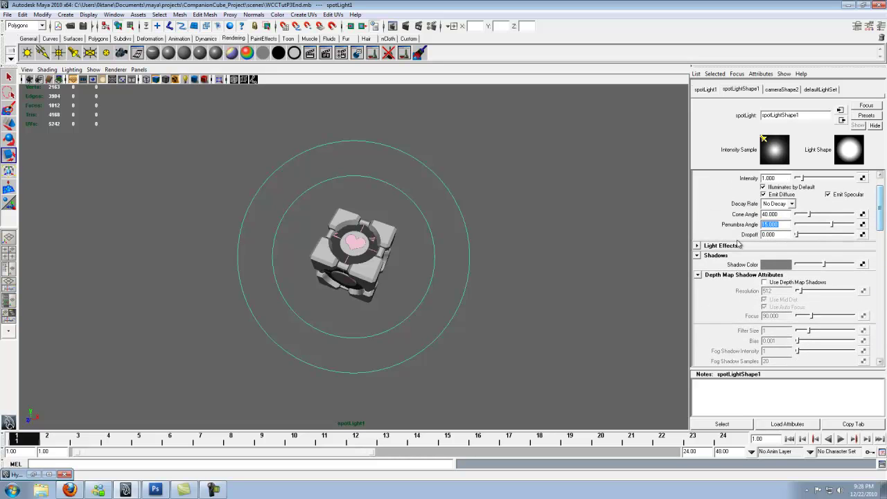
Step: In spotLightShape1's Raytrace Shadow Attributes, enable ray-traced shadows with 15 shadow rays and depth limit 5
{"action": "left_click", "coordinate": [697, 256]}
{"action": "left_click", "coordinate": [698, 266]}
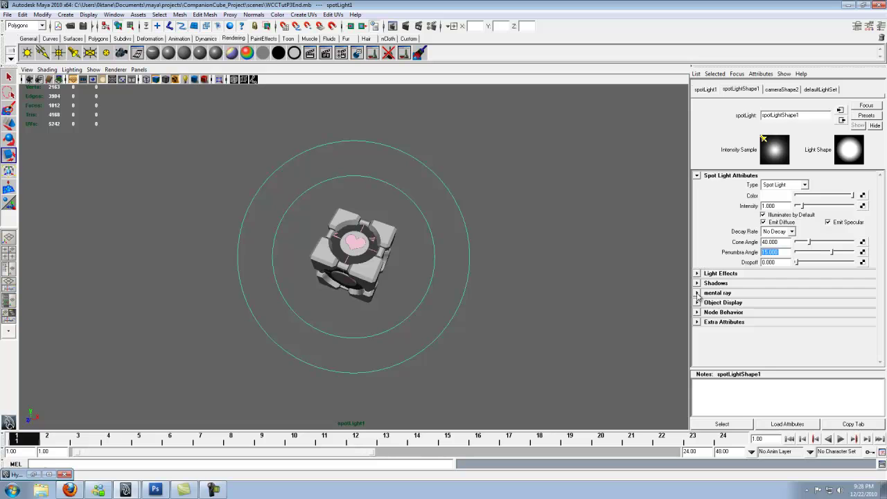
{"action": "left_click", "coordinate": [698, 293]}
{"action": "left_click_drag", "start_coordinate": [884, 244], "coordinate": [883, 190]}
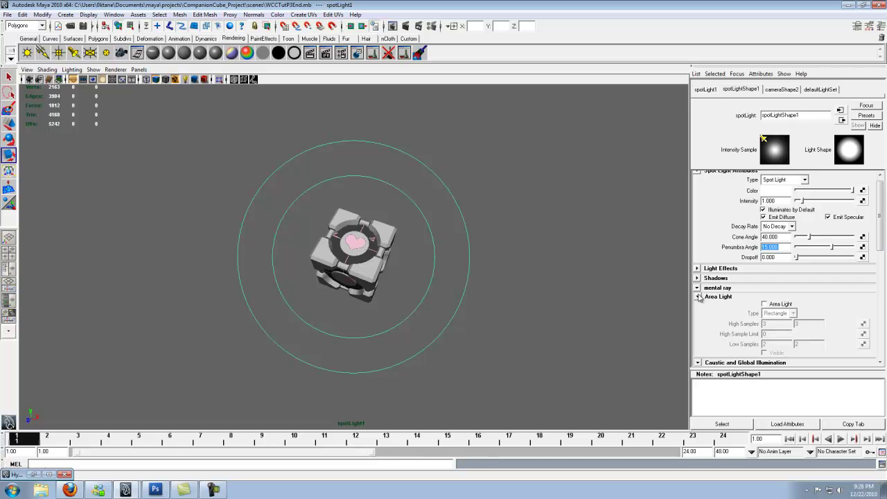
{"action": "left_click", "coordinate": [697, 291]}
{"action": "left_click", "coordinate": [698, 283]}
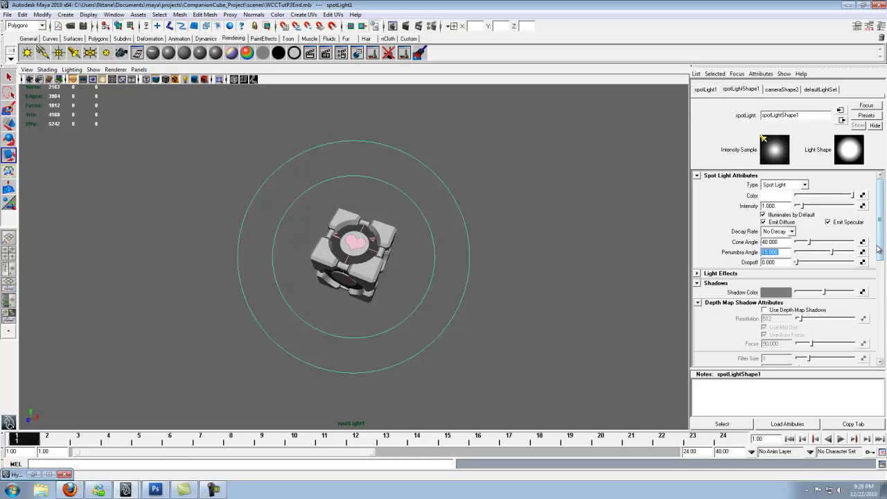
{"action": "left_click_drag", "start_coordinate": [883, 256], "coordinate": [885, 341]}
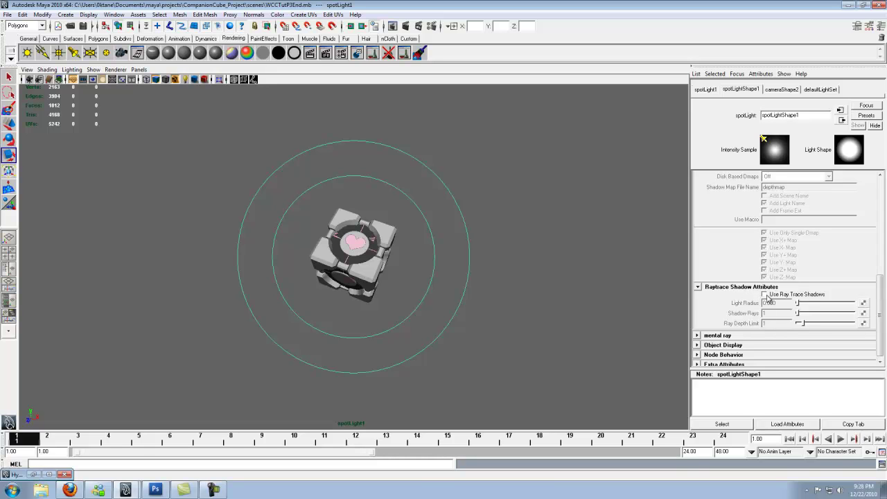
{"action": "left_click", "coordinate": [765, 295]}
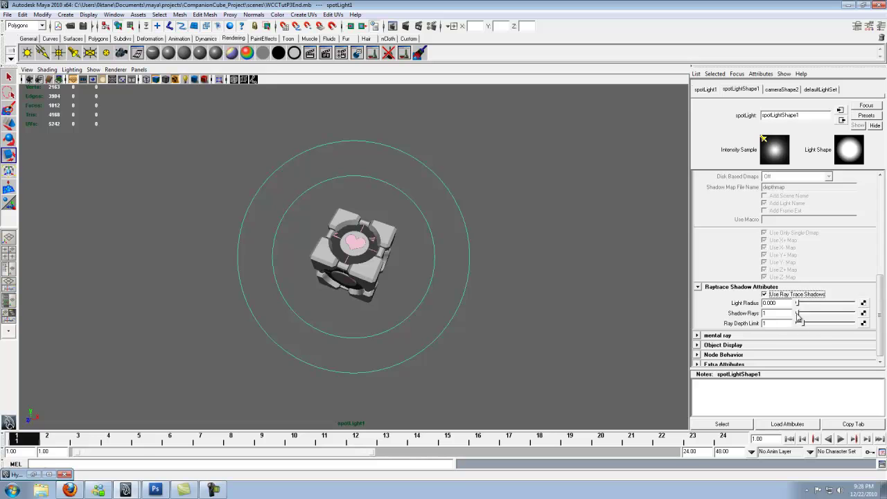
{"action": "mouse_move", "coordinate": [797, 313]}
{"action": "left_mouse_down"}
{"action": "mouse_move", "coordinate": [820, 315]}
{"action": "mouse_move", "coordinate": [806, 324]}
{"action": "left_mouse_up"}
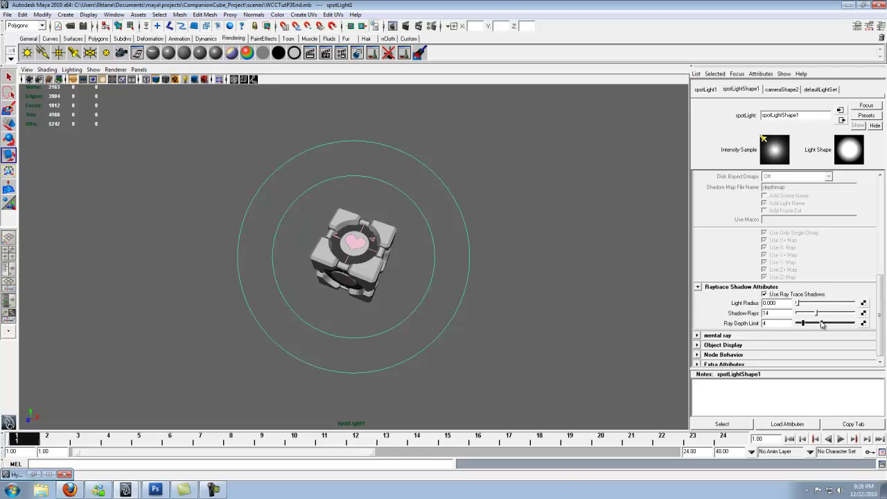
{"action": "left_click_drag", "start_coordinate": [816, 314], "coordinate": [820, 315]}
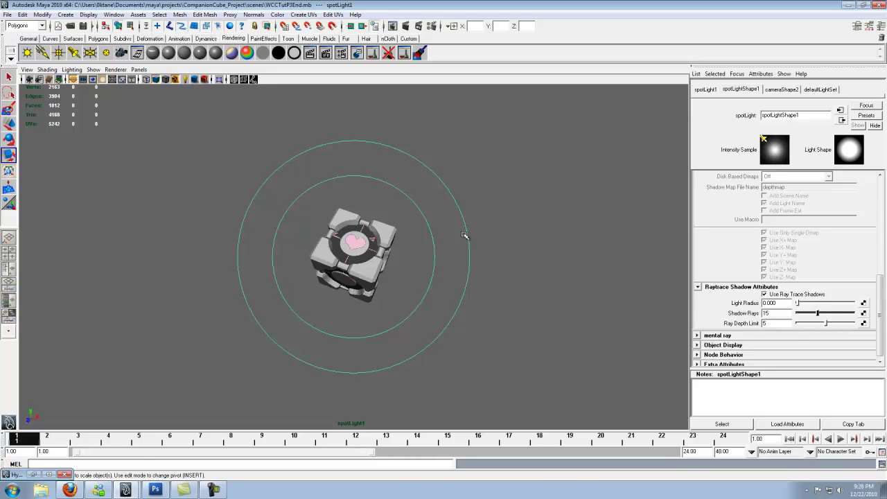
Step: Create spotLight2, look through it, and swing it around to aim at the cube
{"action": "left_click", "coordinate": [74, 54]}
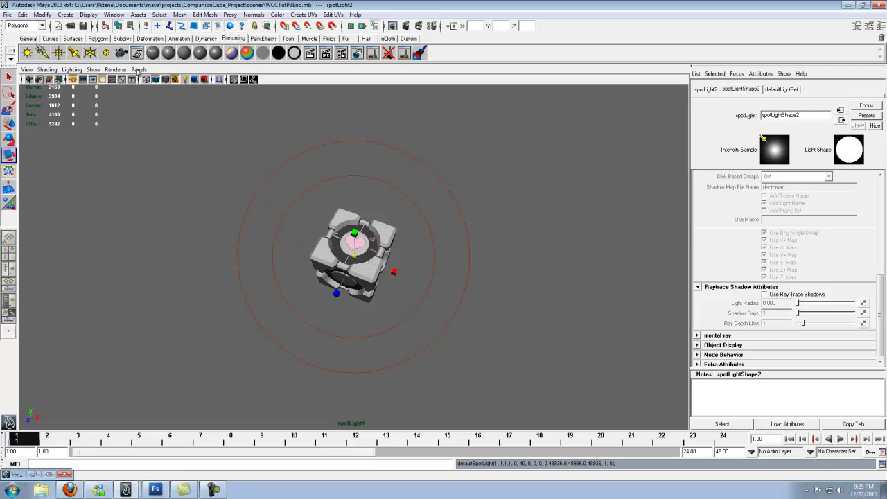
{"action": "left_click", "coordinate": [139, 70]}
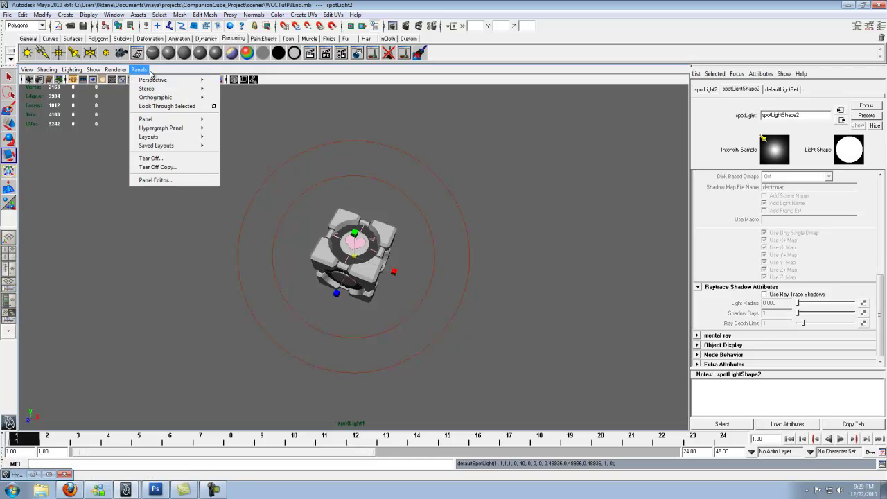
{"action": "left_click", "coordinate": [158, 106]}
{"action": "scroll", "coordinate": [289, 239], "scroll_direction": "down", "scroll_amount": 5}
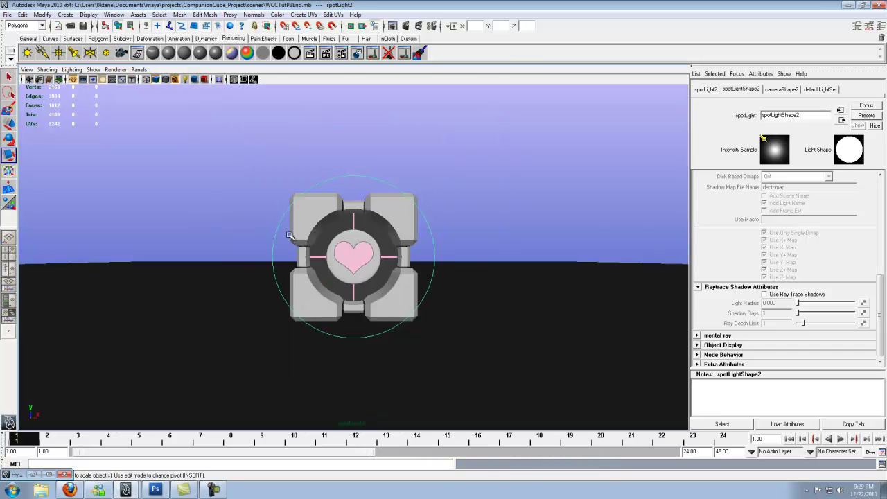
{"action": "scroll", "coordinate": [288, 239], "scroll_direction": "down", "scroll_amount": 4}
{"action": "left_click_drag", "start_coordinate": [289, 239], "coordinate": [302, 224], "text": "alt"}
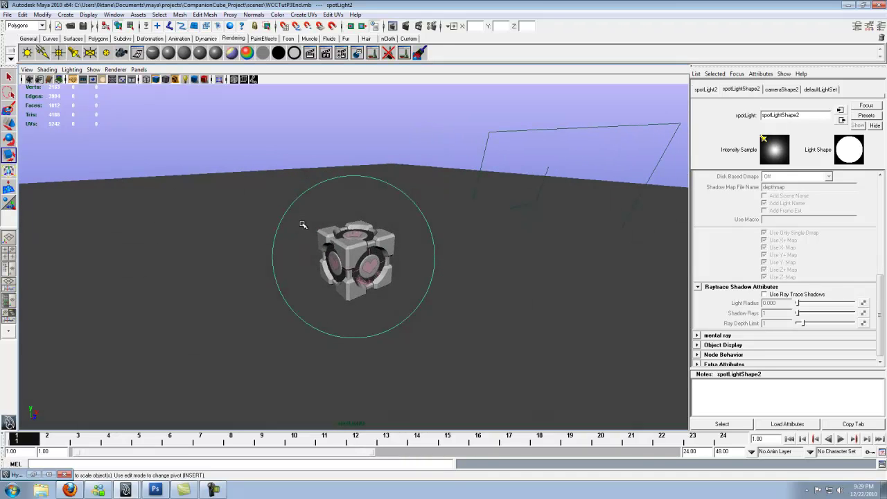
{"action": "middle_click_drag", "start_coordinate": [303, 224], "coordinate": [302, 221], "text": "alt"}
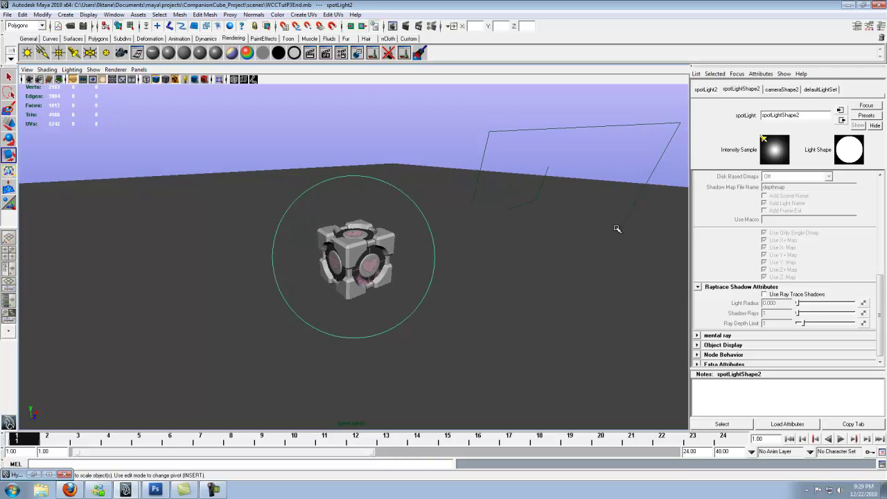
Step: Set spotLight2's Intensity to 0.5 as a fill light
{"action": "left_click", "coordinate": [781, 90]}
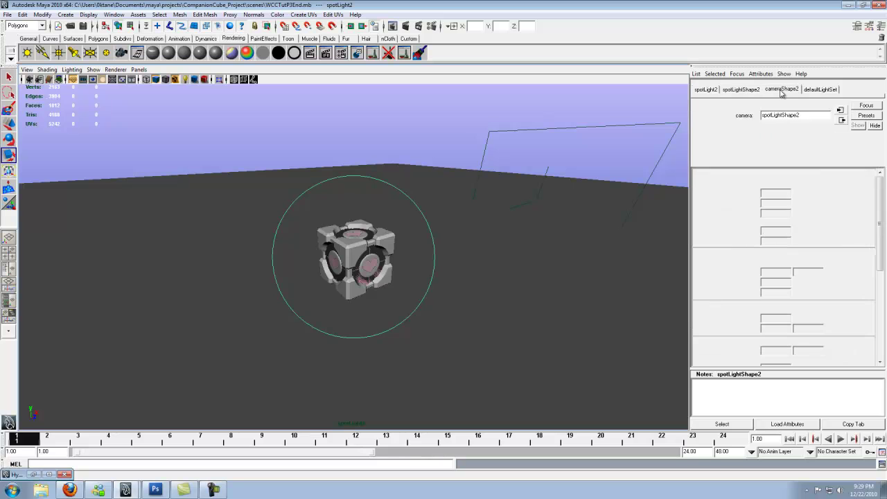
{"action": "left_click", "coordinate": [741, 90]}
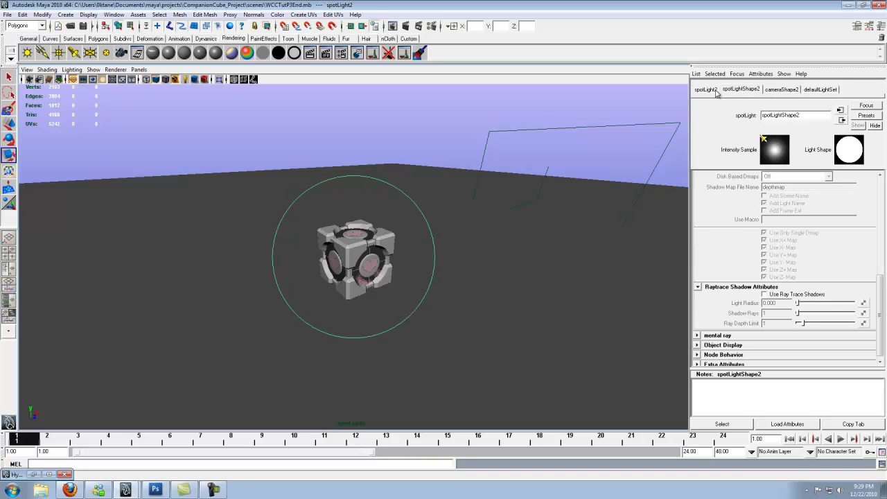
{"action": "left_click", "coordinate": [705, 90]}
{"action": "left_click", "coordinate": [820, 90]}
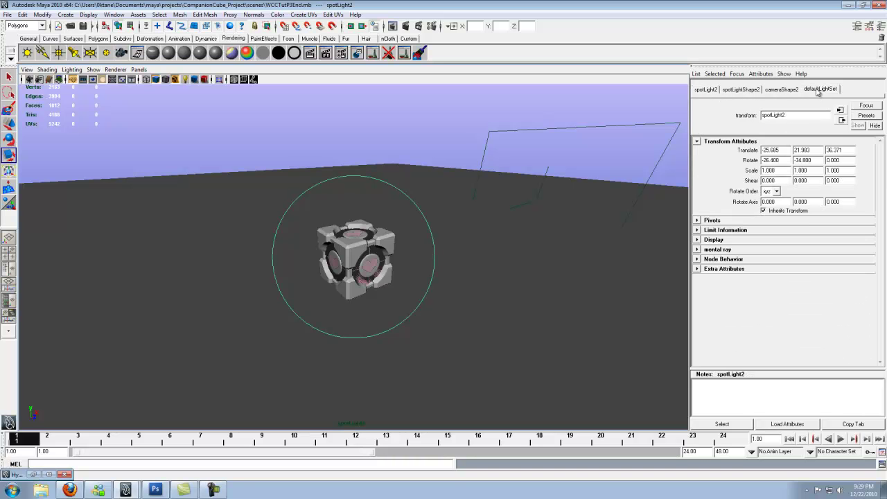
{"action": "left_click", "coordinate": [790, 90]}
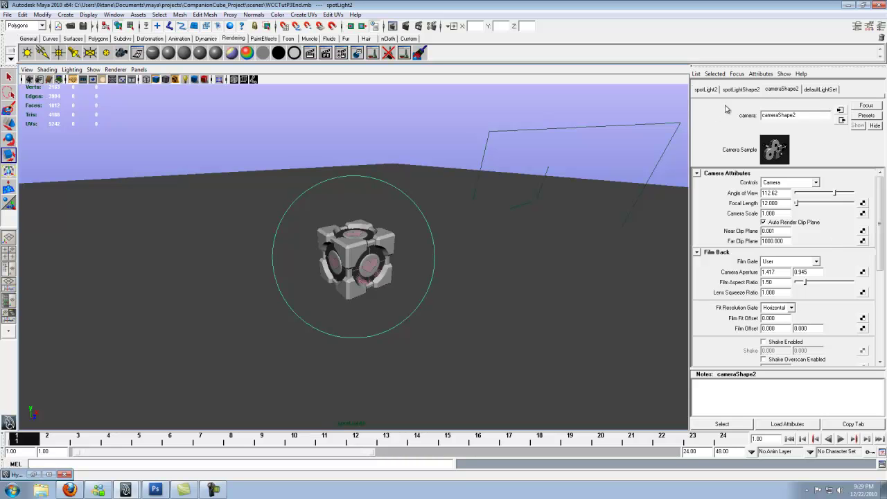
{"action": "left_click", "coordinate": [740, 90]}
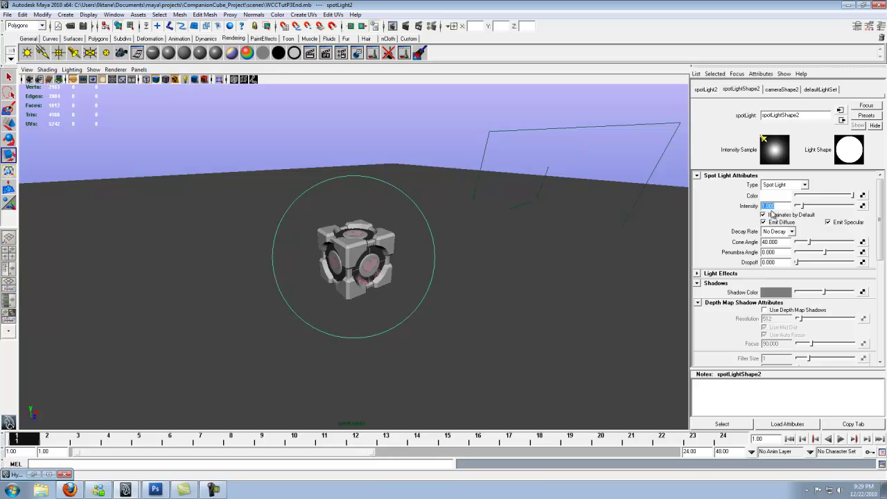
{"action": "key", "text": "Return"}
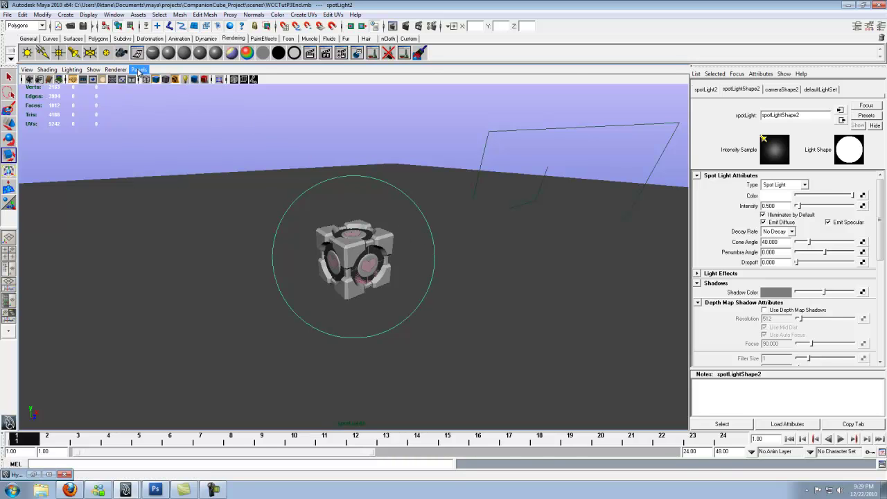
Step: Create spotLight3, look through it, and aim it at the cube from another side
{"action": "left_click", "coordinate": [73, 53]}
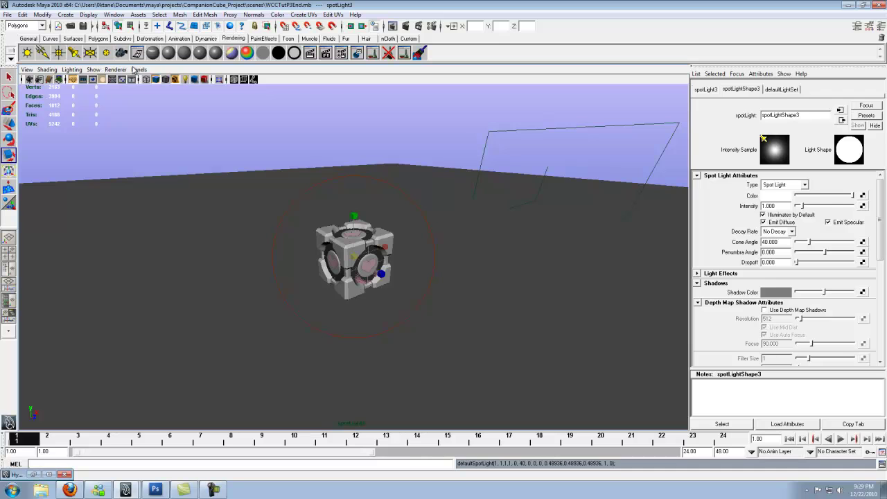
{"action": "left_click", "coordinate": [139, 70]}
{"action": "left_click", "coordinate": [173, 106]}
{"action": "left_click_drag", "start_coordinate": [367, 201], "coordinate": [256, 256], "text": "alt"}
{"action": "scroll", "coordinate": [230, 255], "scroll_direction": "down", "scroll_amount": 2}
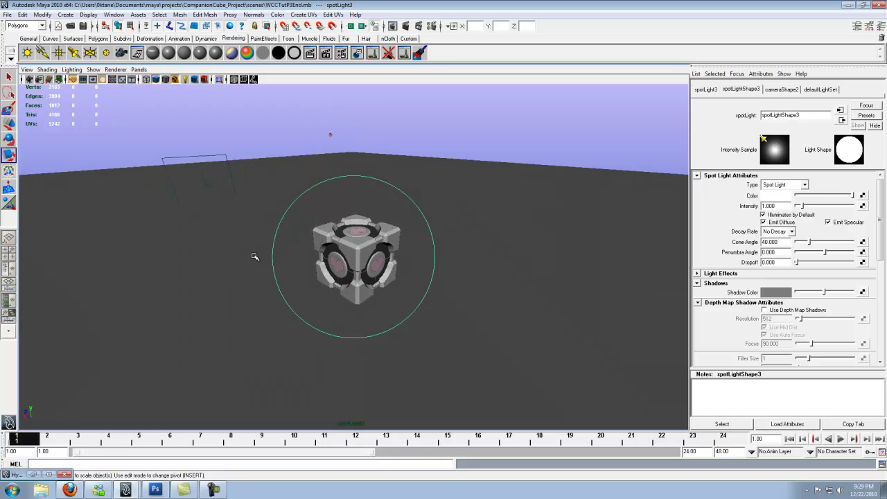
Step: Set spotLight3's Intensity to .50
{"action": "double_click", "coordinate": [762, 205]}
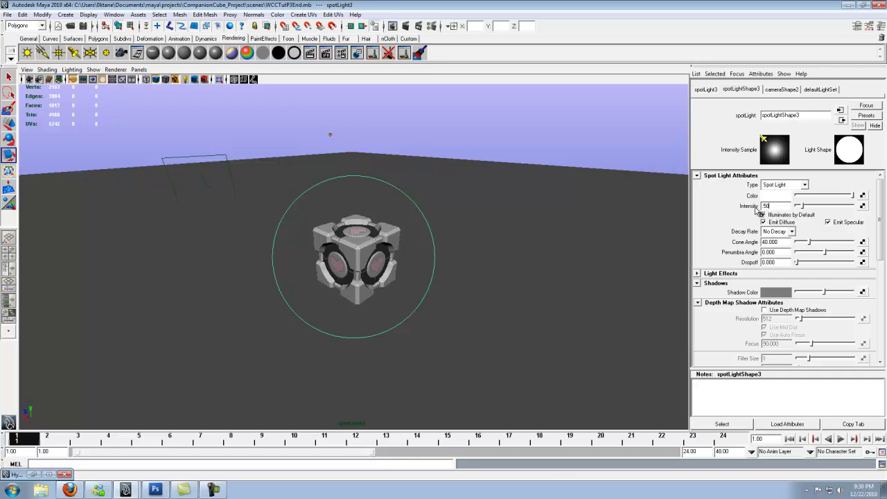
{"action": "type", "text": ".50"}
{"action": "key", "text": "Return"}
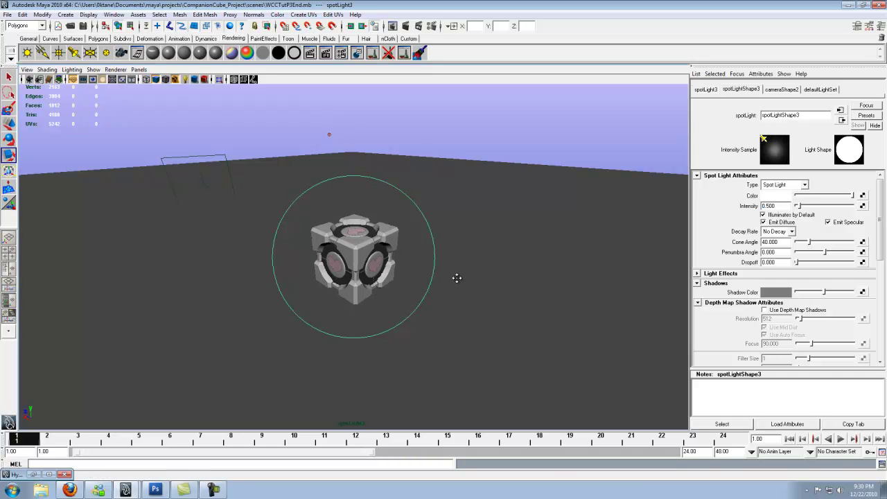
{"action": "key", "text": "r"}
Step: Open the Light-Centric Light Linking editor and unlink pPlane1 from spotLight2
{"action": "left_click", "coordinate": [113, 14]}
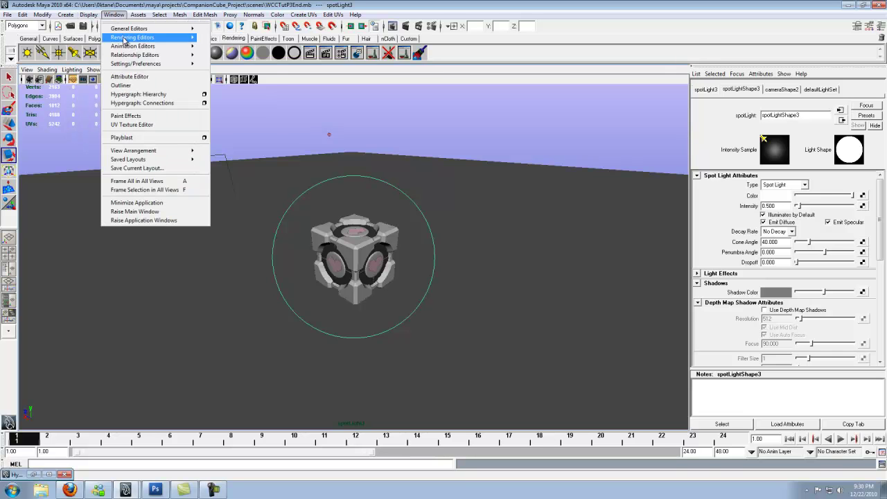
{"action": "mouse_move", "coordinate": [149, 56]}
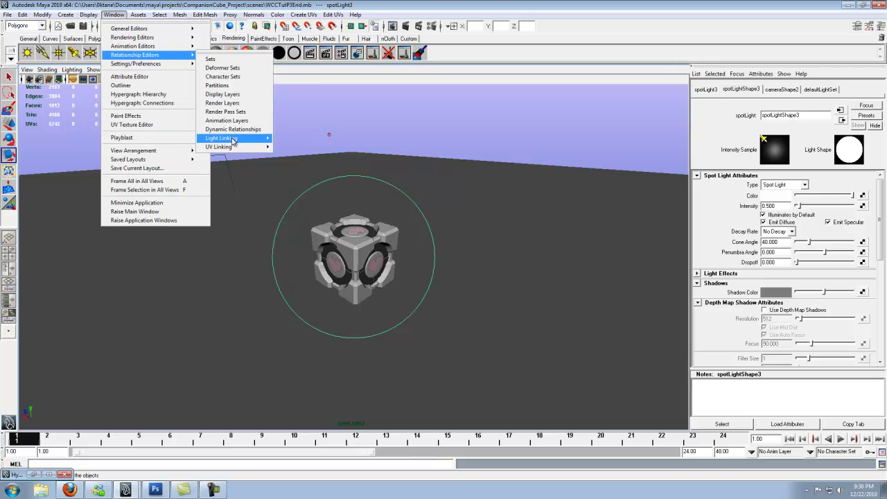
{"action": "mouse_move", "coordinate": [235, 138]}
{"action": "left_click", "coordinate": [294, 145]}
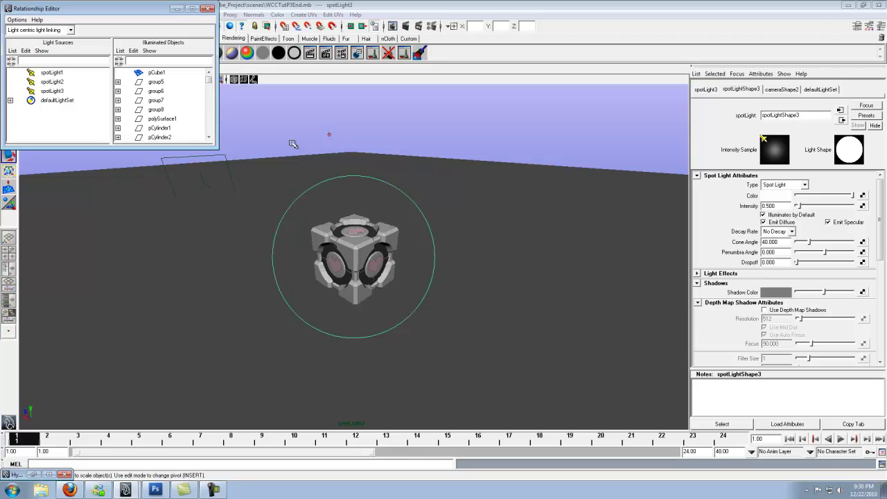
{"action": "left_click", "coordinate": [55, 82]}
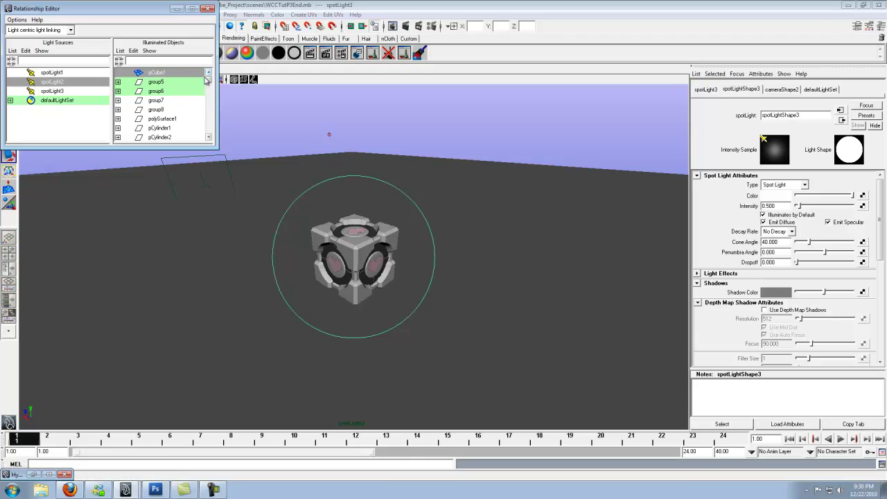
{"action": "left_click_drag", "start_coordinate": [210, 82], "coordinate": [209, 112]}
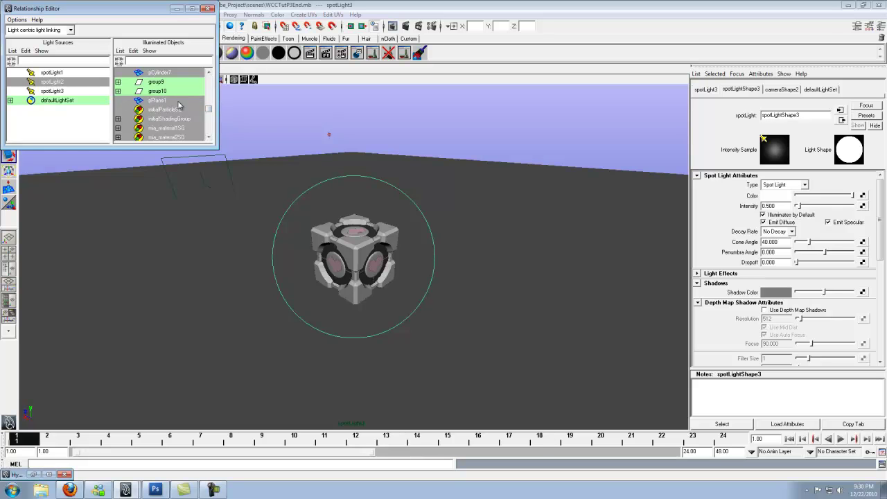
{"action": "scroll", "coordinate": [182, 106], "scroll_direction": "down", "scroll_amount": 2}
{"action": "scroll", "coordinate": [186, 108], "scroll_direction": "up", "scroll_amount": 2}
{"action": "left_click", "coordinate": [174, 102]}
Step: Unlink pPlane1 from spotLight3 and close the Relationship Editor
{"action": "left_click", "coordinate": [61, 91]}
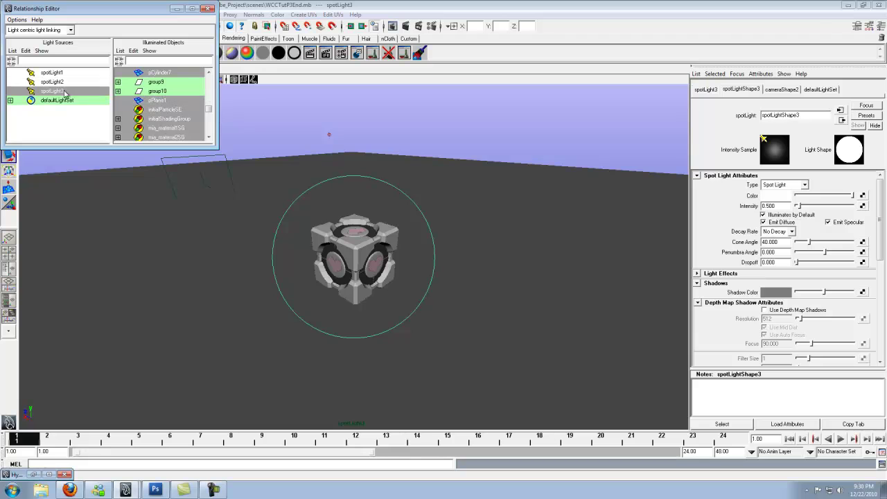
{"action": "left_click", "coordinate": [149, 101]}
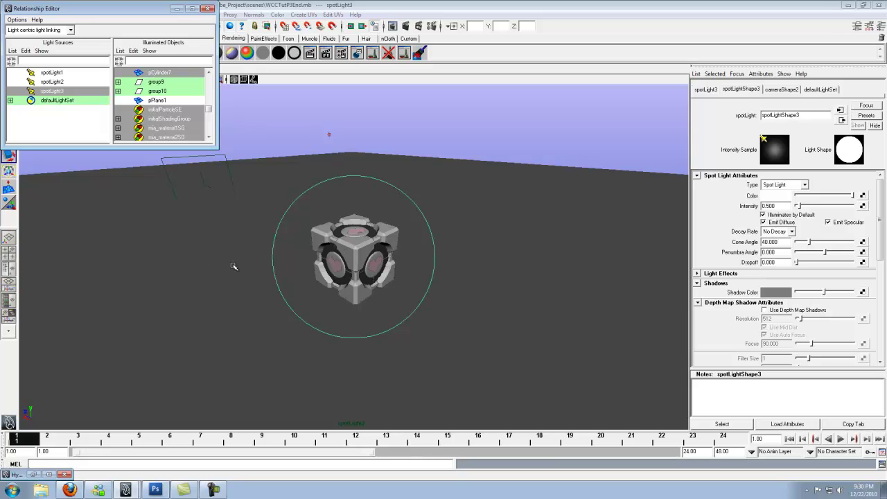
{"action": "left_click", "coordinate": [209, 9]}
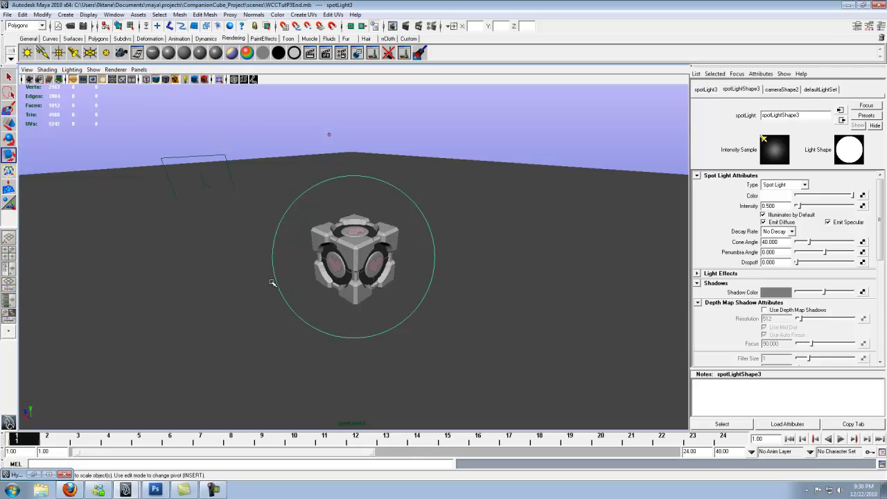
Step: Open Render View, render from camera1 via Render > Render > camera1, then minimize it
{"action": "left_click", "coordinate": [393, 26]}
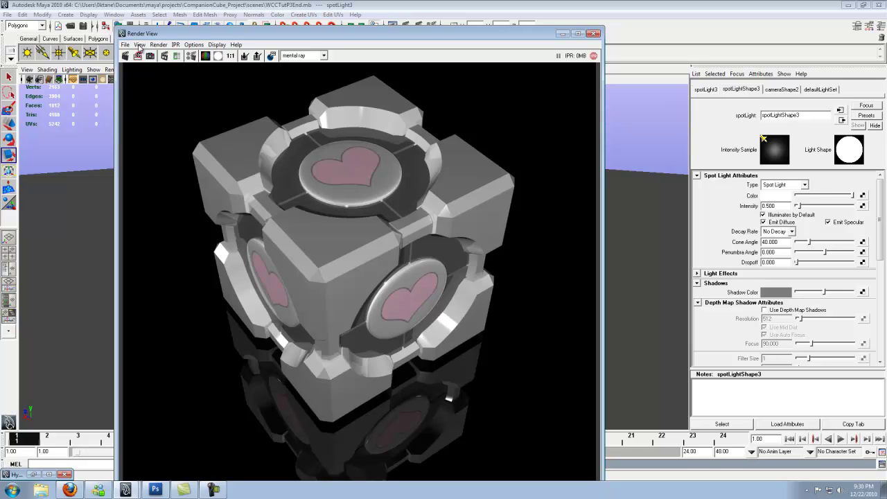
{"action": "left_click", "coordinate": [157, 45]}
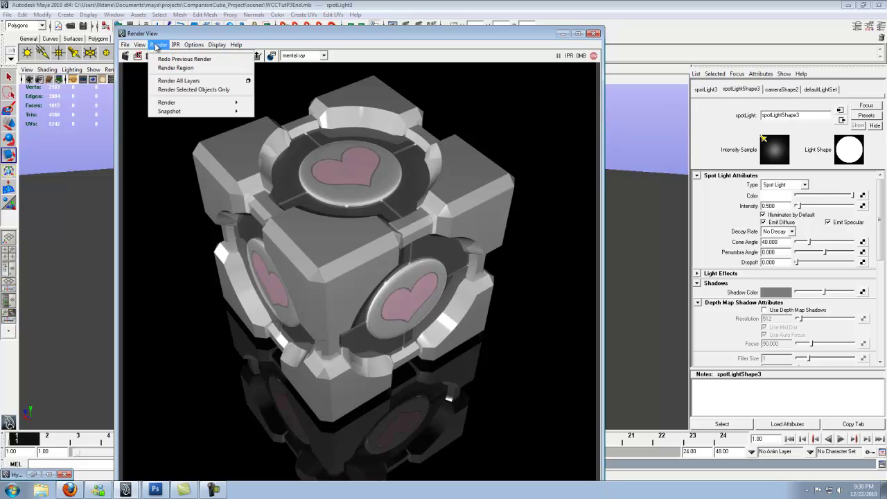
{"action": "mouse_move", "coordinate": [173, 105]}
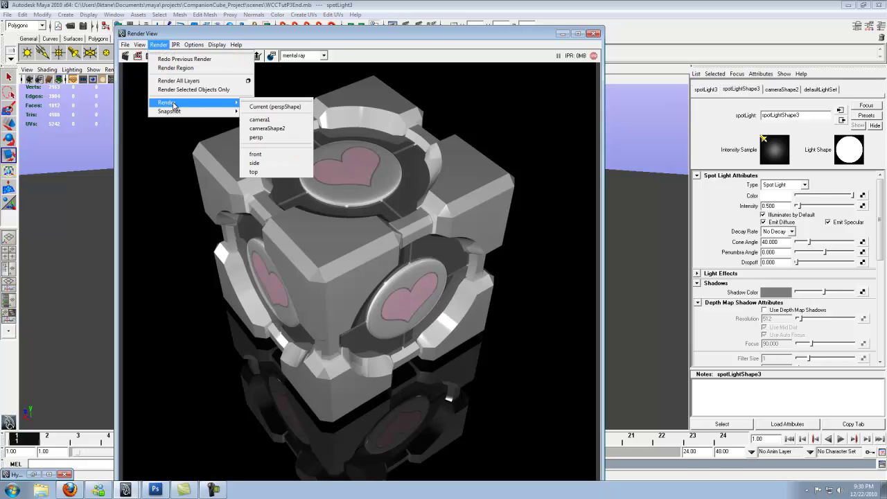
{"action": "left_click", "coordinate": [267, 121]}
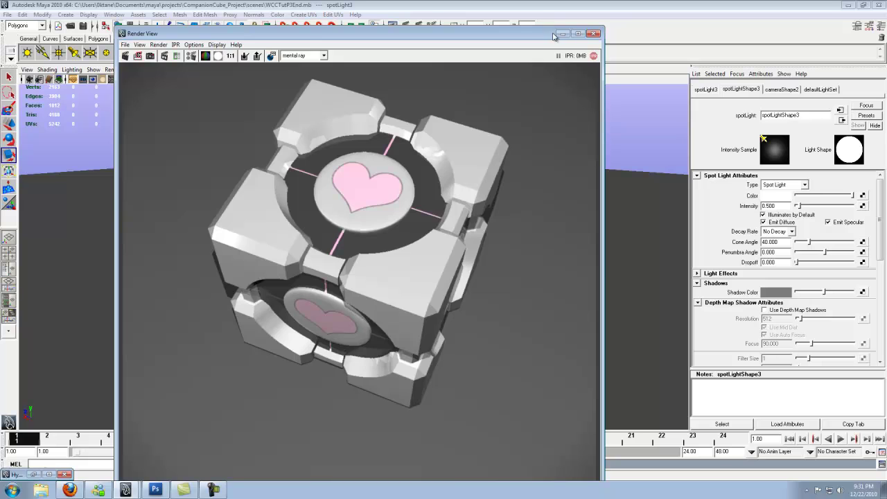
{"action": "left_click", "coordinate": [562, 33]}
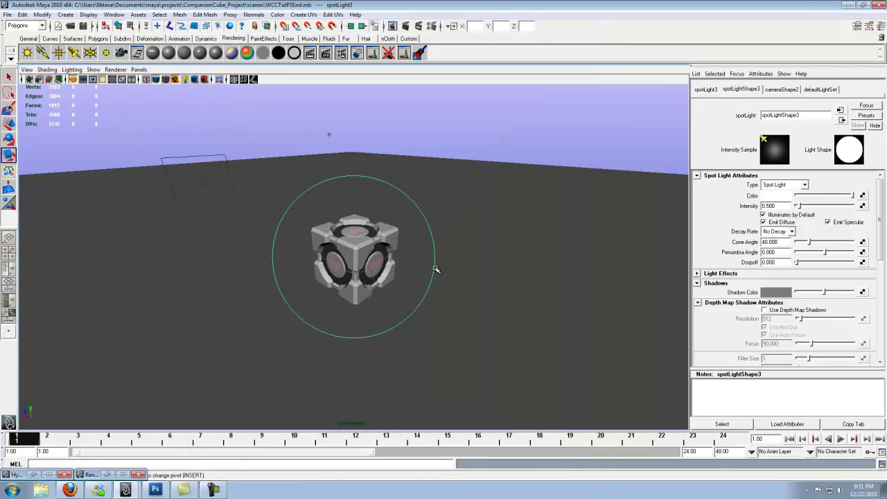
Step: Restore Hypershade, clear the Work Area, create dgs_material1, and drag it onto the ground plane
{"action": "left_click", "coordinate": [36, 475]}
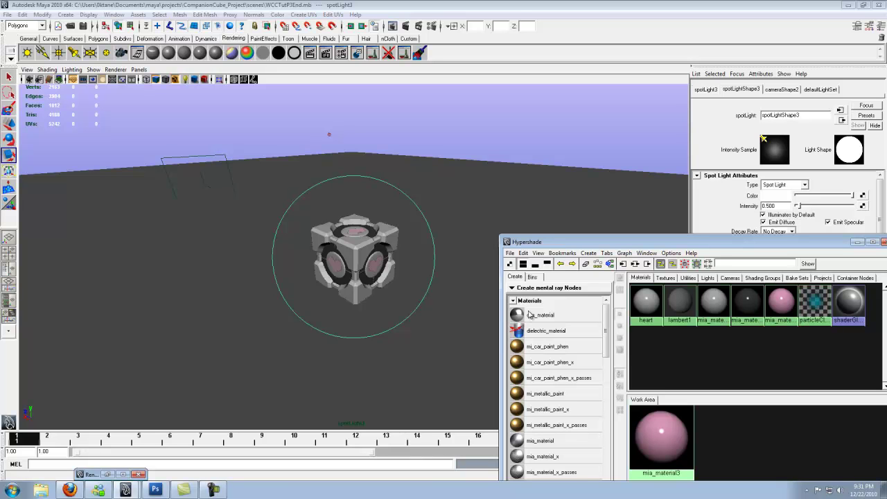
{"action": "left_click", "coordinate": [585, 264]}
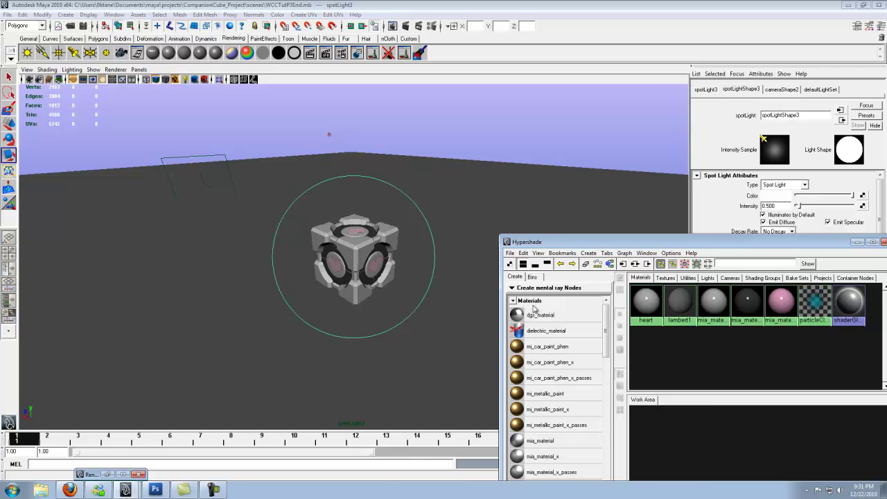
{"action": "left_click", "coordinate": [518, 319]}
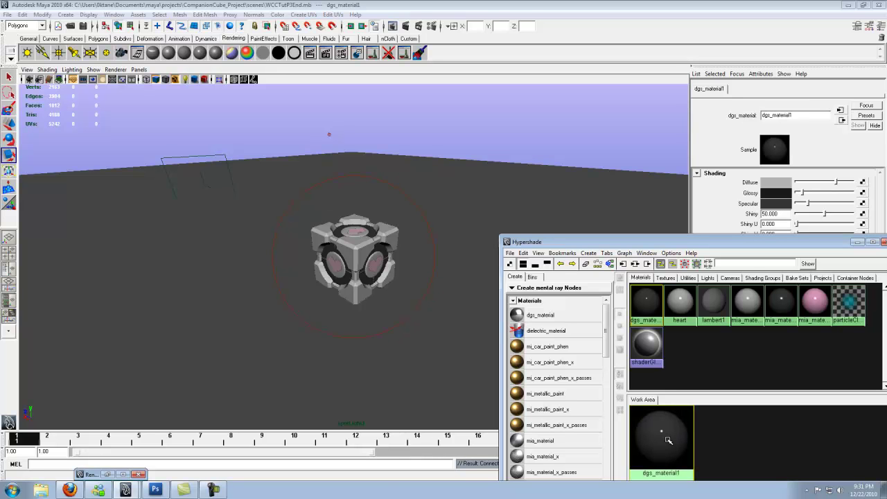
{"action": "middle_click_drag", "start_coordinate": [668, 439], "coordinate": [395, 382]}
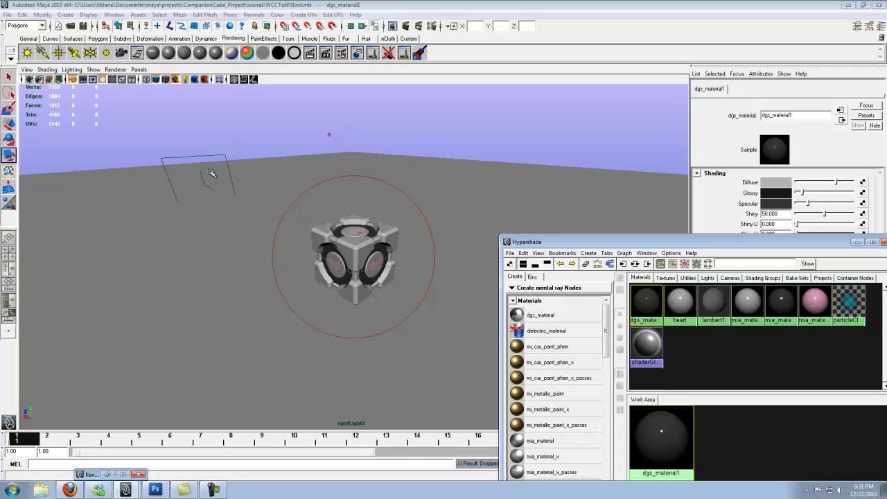
Step: Switch to the persp camera, reframe the cube, and drag dgs_material1 onto the ground plane again
{"action": "left_click", "coordinate": [140, 70]}
{"action": "mouse_move", "coordinate": [167, 80]}
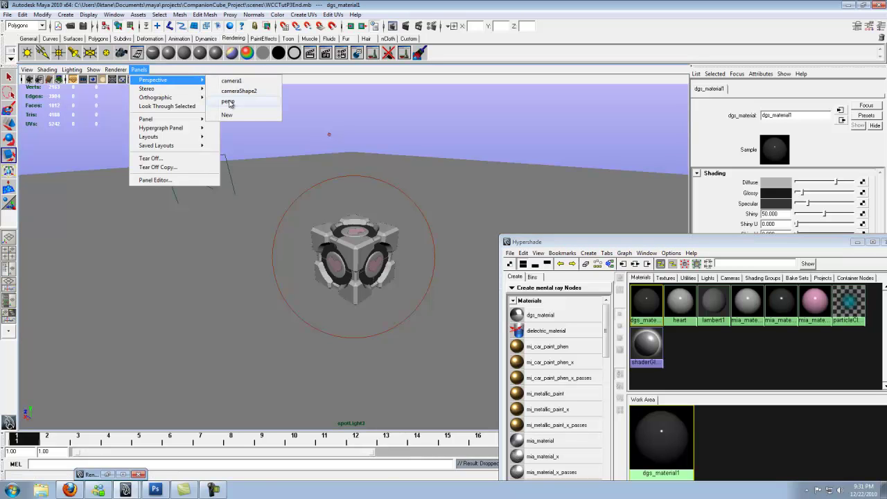
{"action": "left_click", "coordinate": [228, 102]}
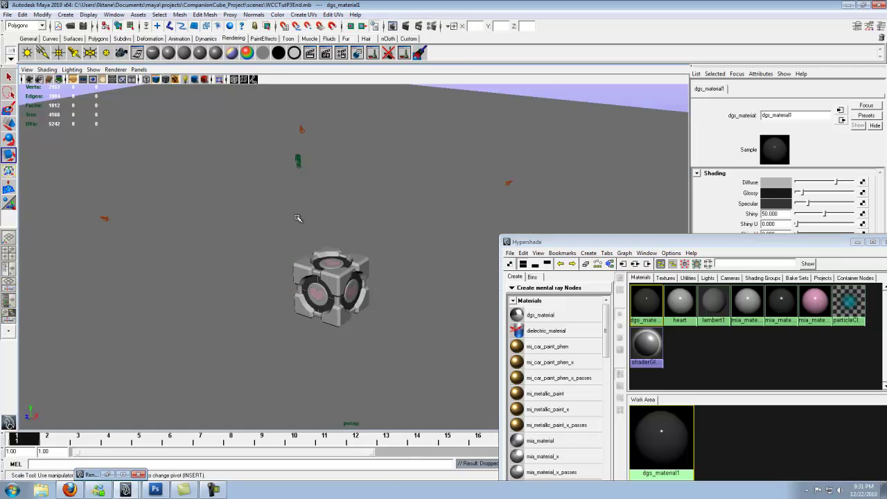
{"action": "left_click_drag", "start_coordinate": [229, 208], "coordinate": [269, 192], "text": "alt"}
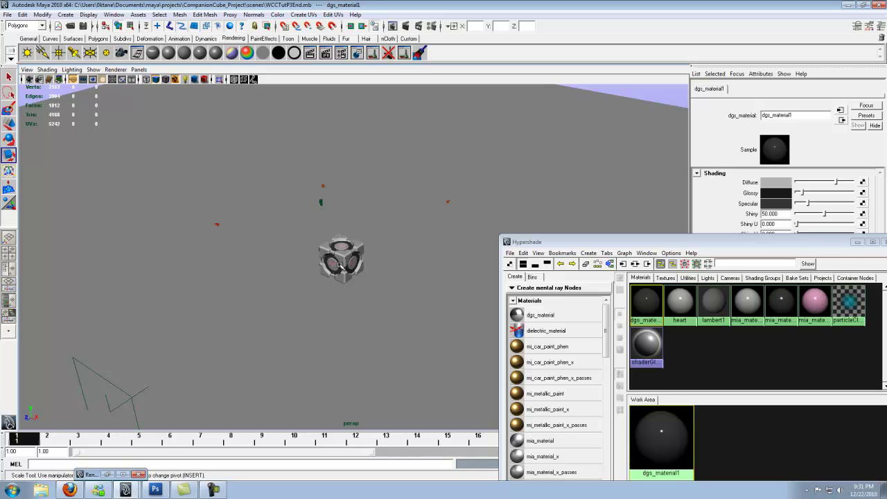
{"action": "right_click_drag", "start_coordinate": [271, 264], "coordinate": [336, 263], "text": "alt"}
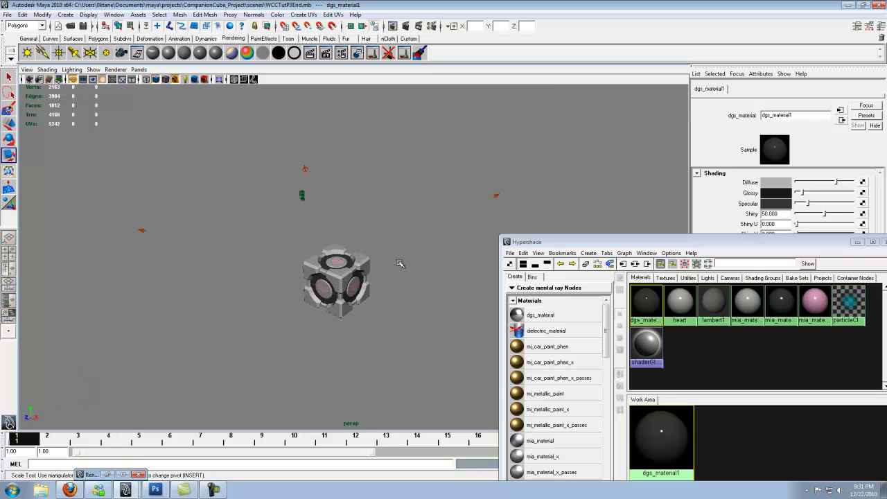
{"action": "left_click_drag", "start_coordinate": [401, 262], "coordinate": [280, 200], "text": "alt"}
{"action": "middle_click_drag", "start_coordinate": [420, 308], "coordinate": [412, 299], "text": "alt"}
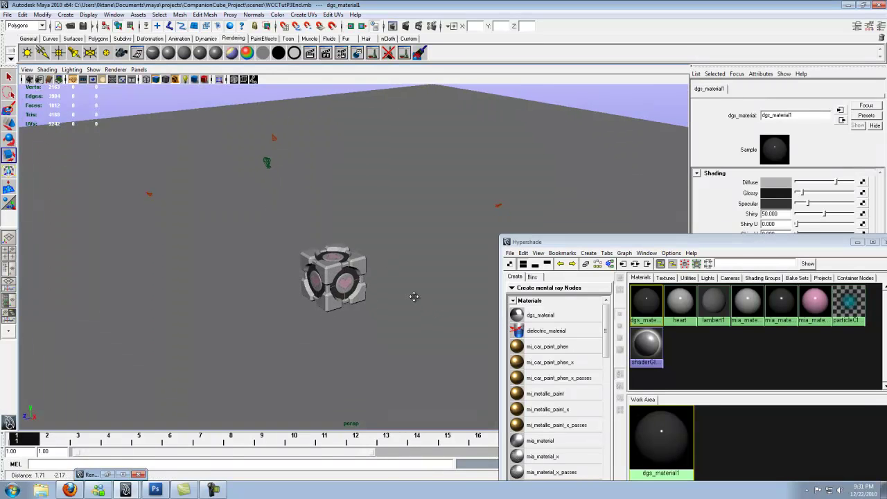
{"action": "middle_click_drag", "start_coordinate": [674, 454], "coordinate": [380, 379]}
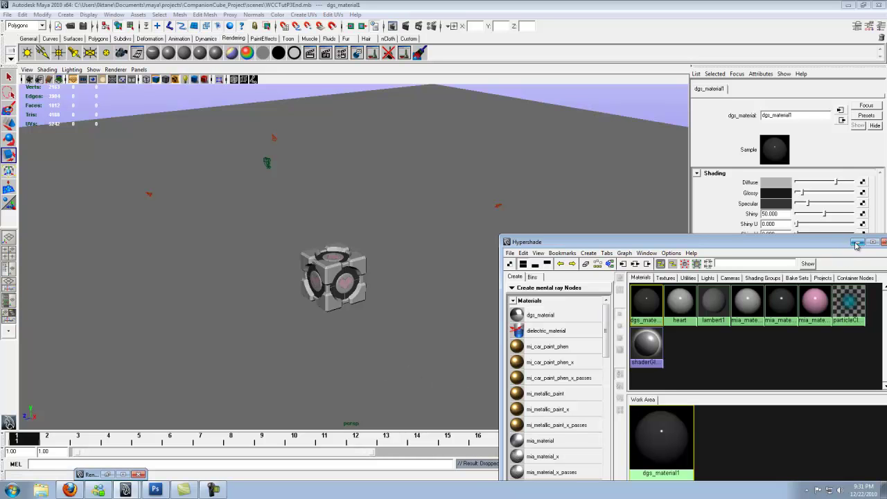
Step: Close Hypershade, drag dgs_material1's Diffuse to black, and render the current frame twice
{"action": "left_click", "coordinate": [878, 242]}
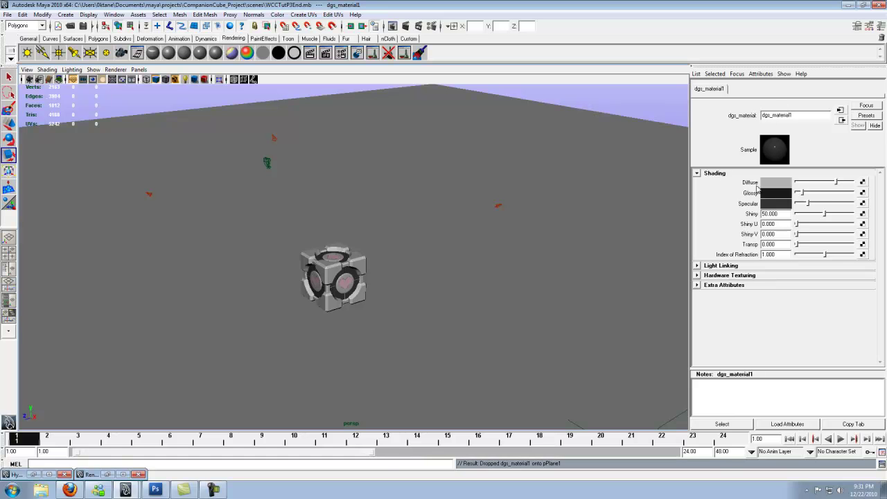
{"action": "mouse_move", "coordinate": [836, 181]}
{"action": "left_mouse_down"}
{"action": "mouse_move", "coordinate": [797, 182]}
{"action": "mouse_move", "coordinate": [796, 193]}
{"action": "mouse_move", "coordinate": [819, 206]}
{"action": "left_mouse_up"}
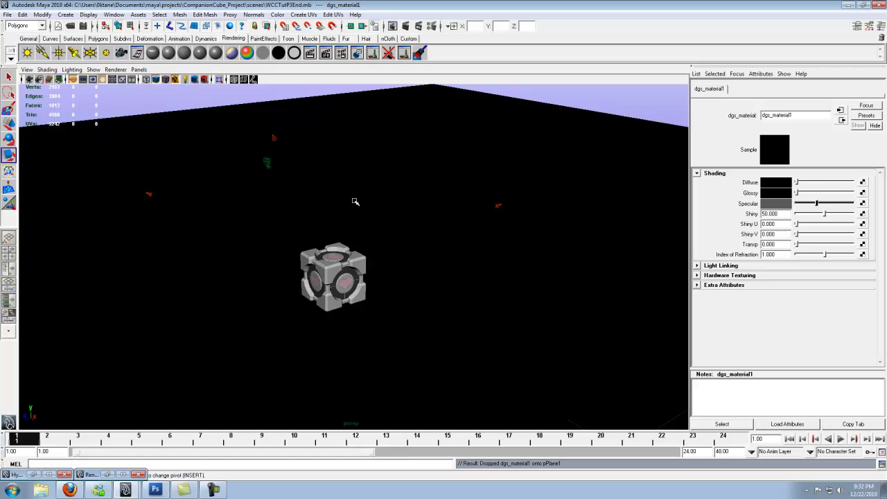
{"action": "left_click", "coordinate": [392, 26]}
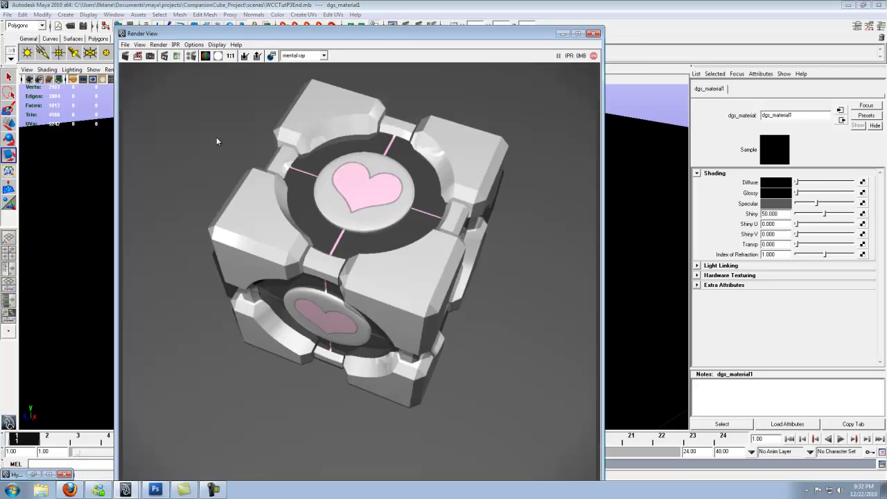
{"action": "left_click", "coordinate": [125, 56]}
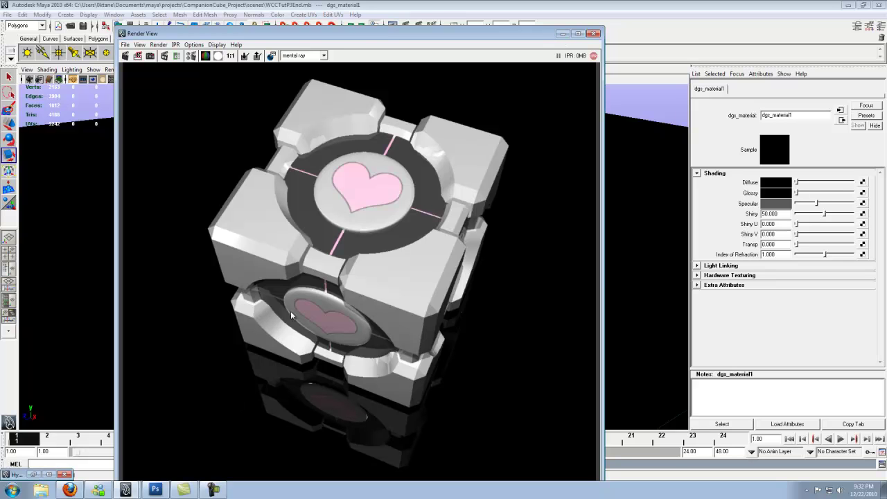
Step: In Render Settings Quality, set max sample level to 3 and the pixel filter to Mitchell
{"action": "left_click", "coordinate": [562, 34]}
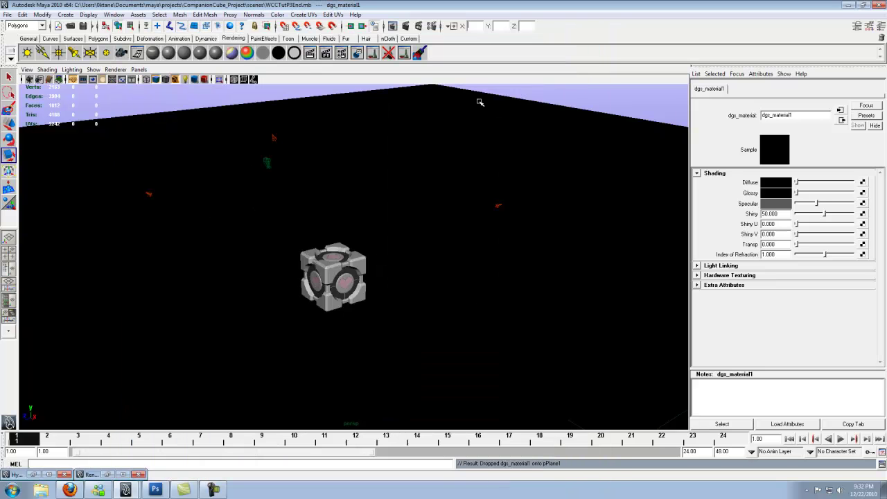
{"action": "left_click", "coordinate": [435, 26]}
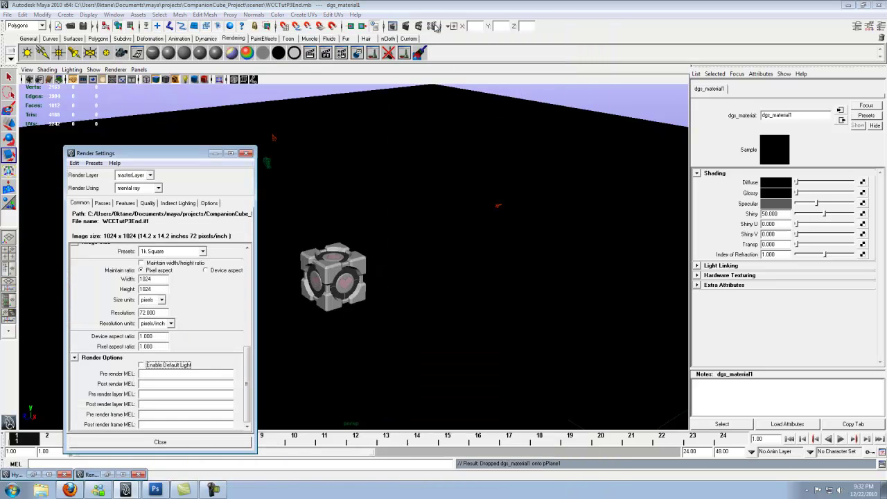
{"action": "left_click", "coordinate": [148, 203]}
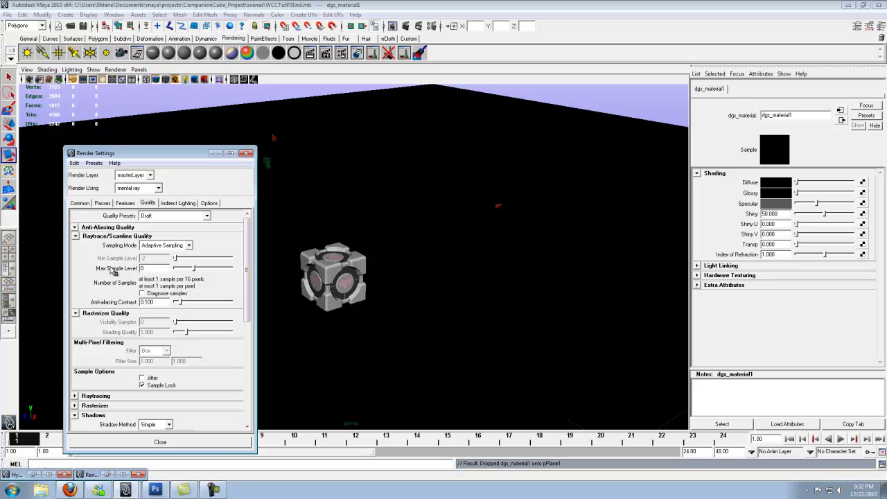
{"action": "left_click_drag", "start_coordinate": [194, 270], "coordinate": [222, 272]}
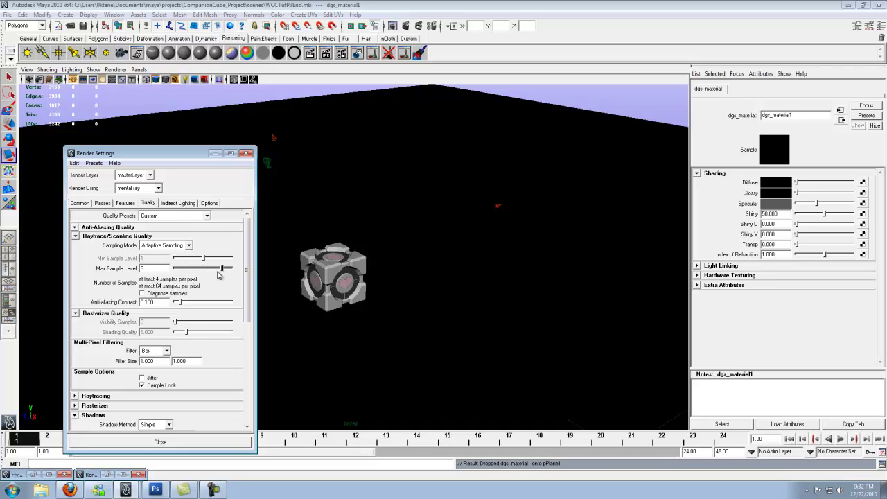
{"action": "left_click", "coordinate": [170, 353]}
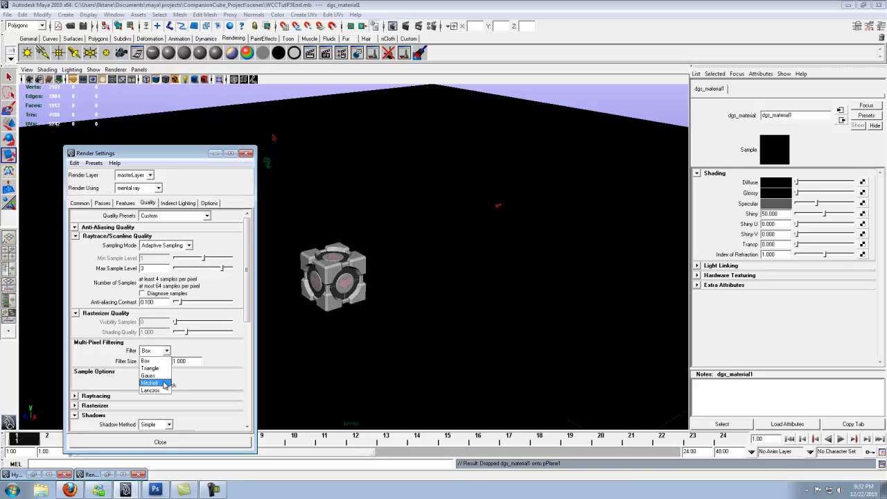
{"action": "left_click", "coordinate": [167, 382]}
Step: Enable Final Gathering with accuracy 250, refractions 100 and max trace depth 20
{"action": "left_click", "coordinate": [162, 204]}
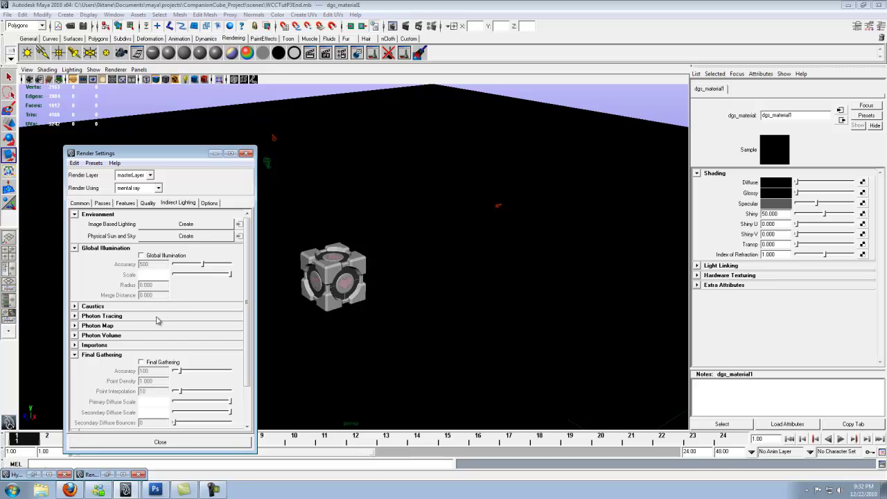
{"action": "left_click", "coordinate": [143, 363]}
{"action": "left_click_drag", "start_coordinate": [153, 370], "coordinate": [136, 374]}
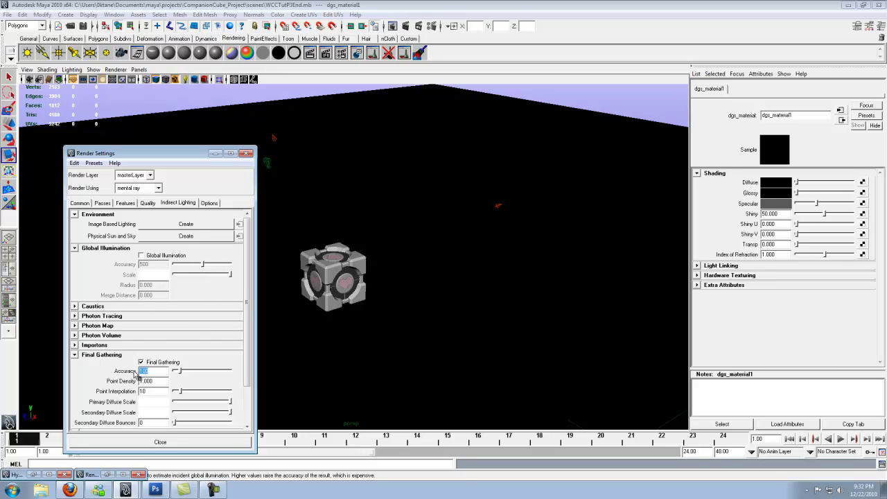
{"action": "type", "text": "250"}
{"action": "scroll", "coordinate": [249, 346], "scroll_direction": "down", "scroll_amount": 3}
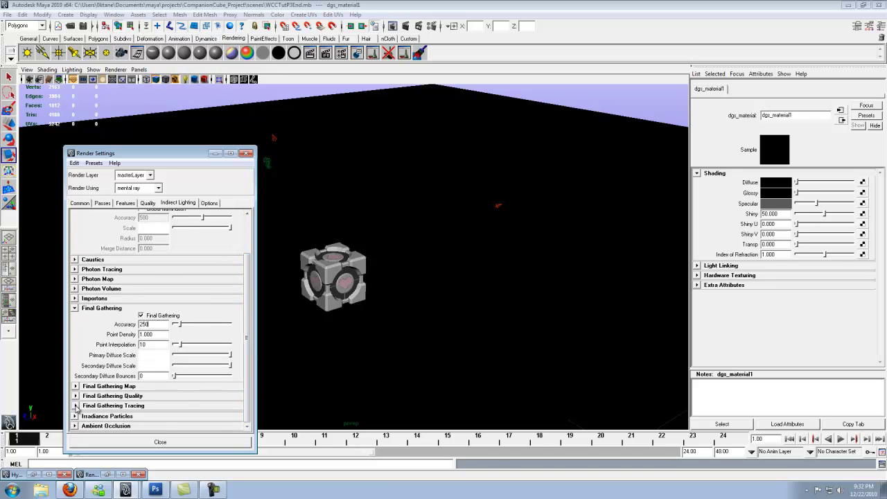
{"action": "left_click", "coordinate": [78, 406]}
{"action": "scroll", "coordinate": [139, 409], "scroll_direction": "down", "scroll_amount": 2}
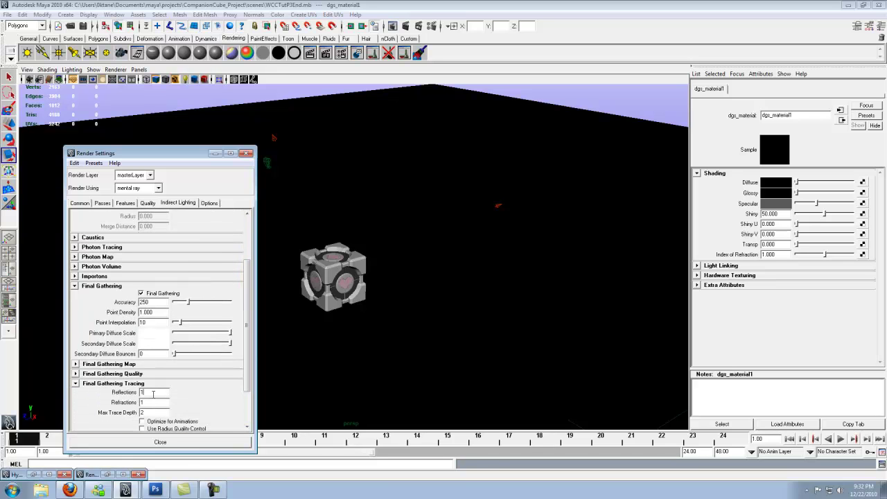
{"action": "left_click", "coordinate": [153, 402]}
{"action": "type", "text": "00"}
{"action": "left_click", "coordinate": [150, 411]}
{"action": "type", "text": "0"}
{"action": "left_click", "coordinate": [126, 444]}
Step: Redo the mental ray render of the cube, inspect it at full screen, then minimize Render View
{"action": "left_click", "coordinate": [392, 27]}
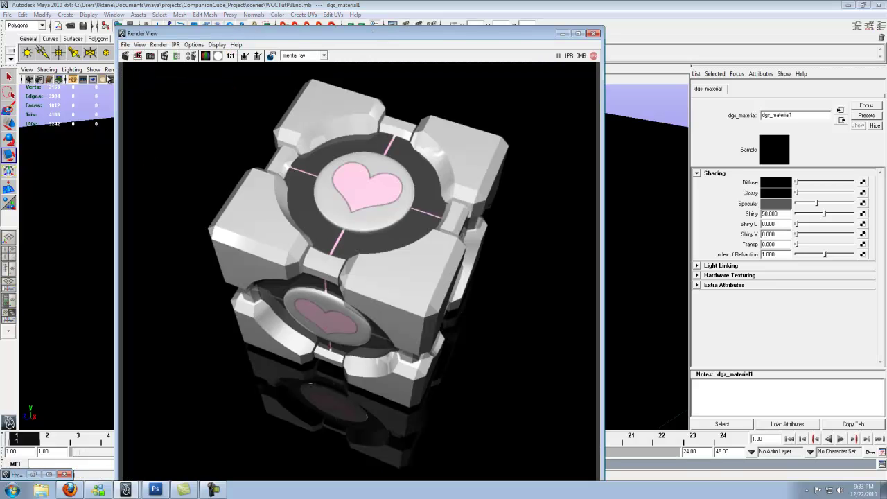
{"action": "left_click", "coordinate": [125, 55]}
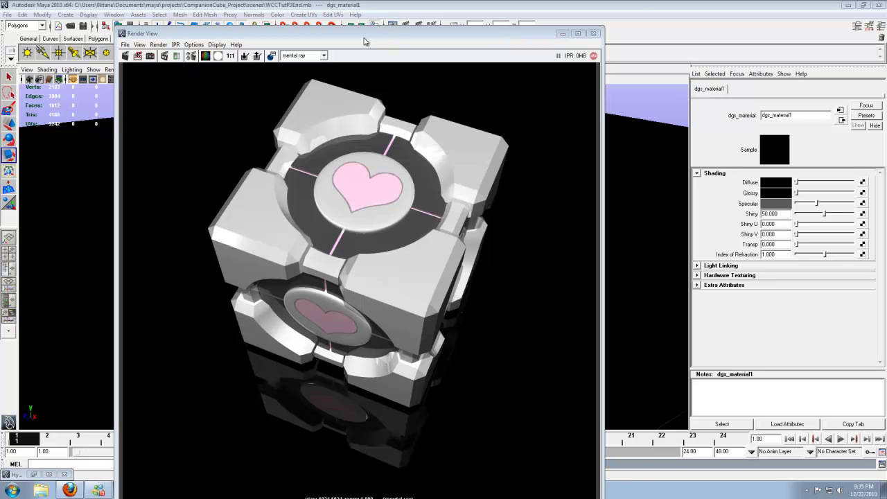
{"action": "left_click_drag", "start_coordinate": [364, 42], "coordinate": [402, 2]}
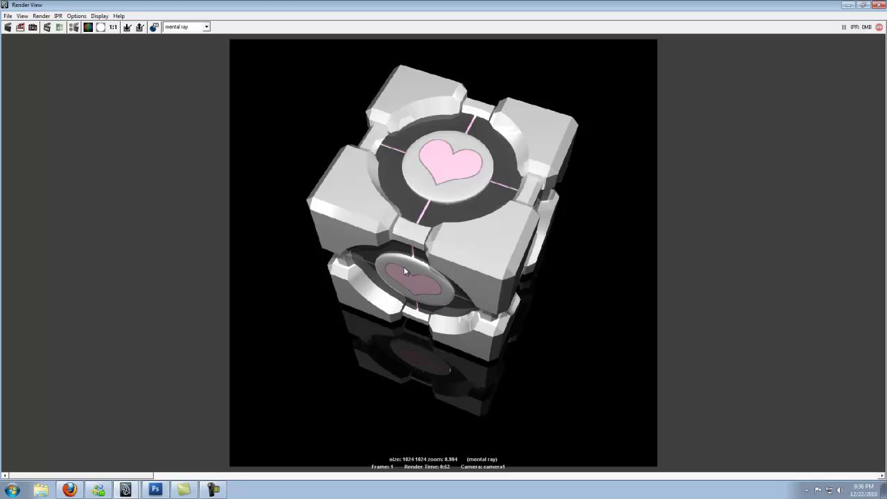
{"action": "left_click", "coordinate": [847, 5]}
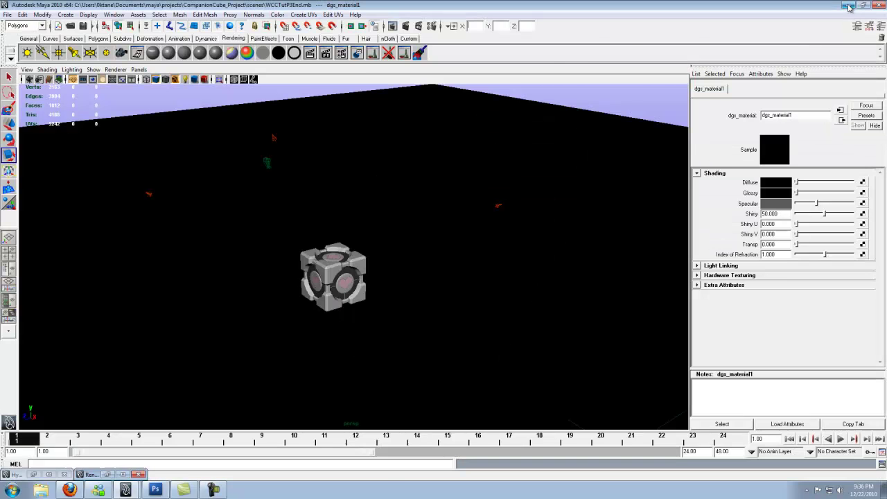
Step: Minimize Maya and close the Windows Live Messenger window
{"action": "left_click", "coordinate": [848, 6]}
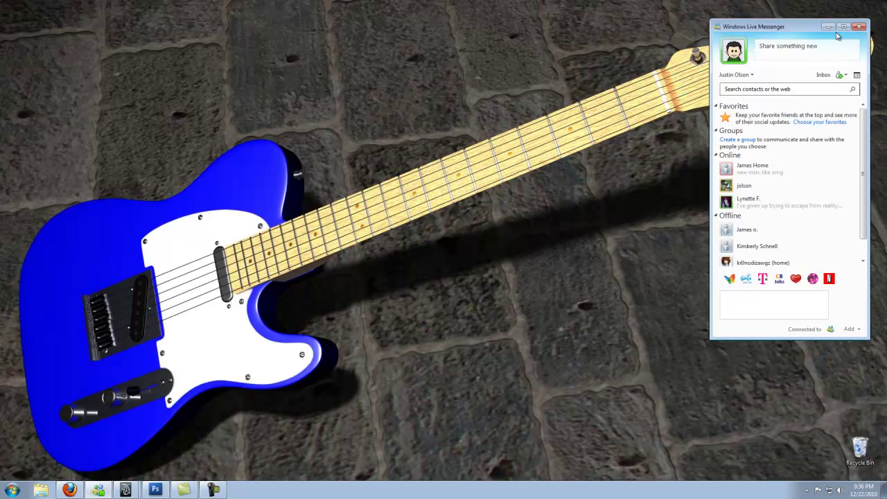
{"action": "left_click", "coordinate": [858, 27]}
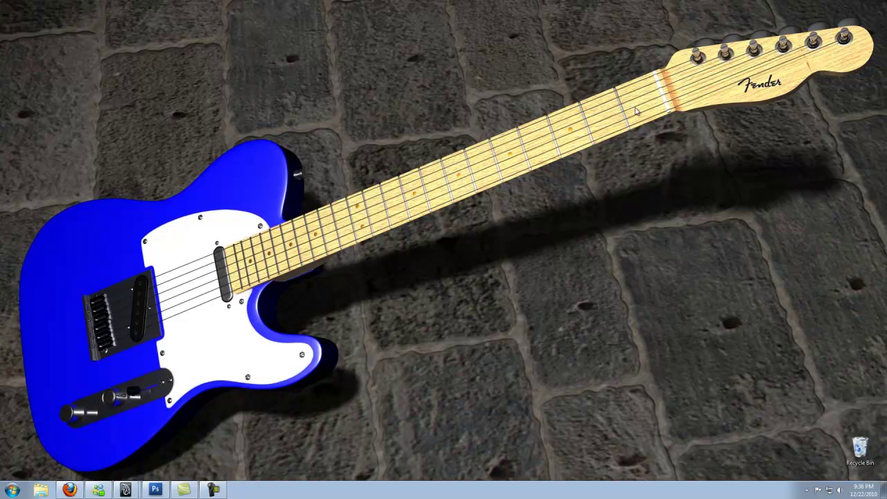